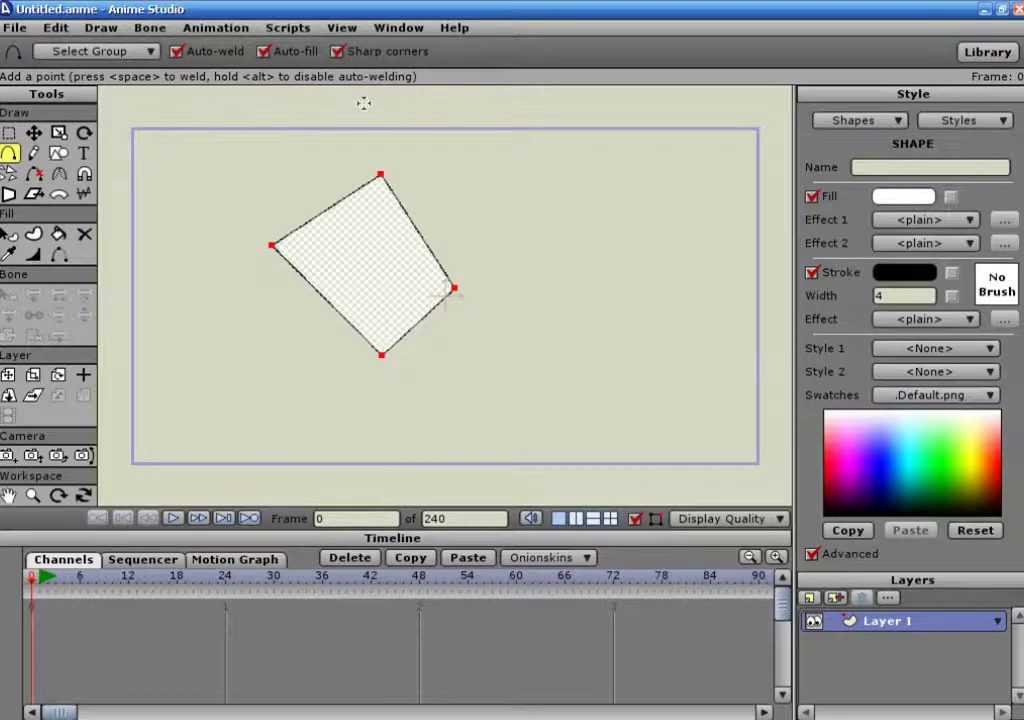
# - Draw a closed rounded shape with Sharp corners off and an open five-point angular outline with Sharp corners on, either side of the white quadrilateral
pyautogui.click(338, 52)
pyautogui.moveTo(651, 165)
pyautogui.mouseDown()
pyautogui.moveTo(555, 210)
pyautogui.moveTo(592, 331)
pyautogui.moveTo(658, 281)
pyautogui.moveTo(665, 245)
pyautogui.moveTo(648, 168)
pyautogui.mouseUp()
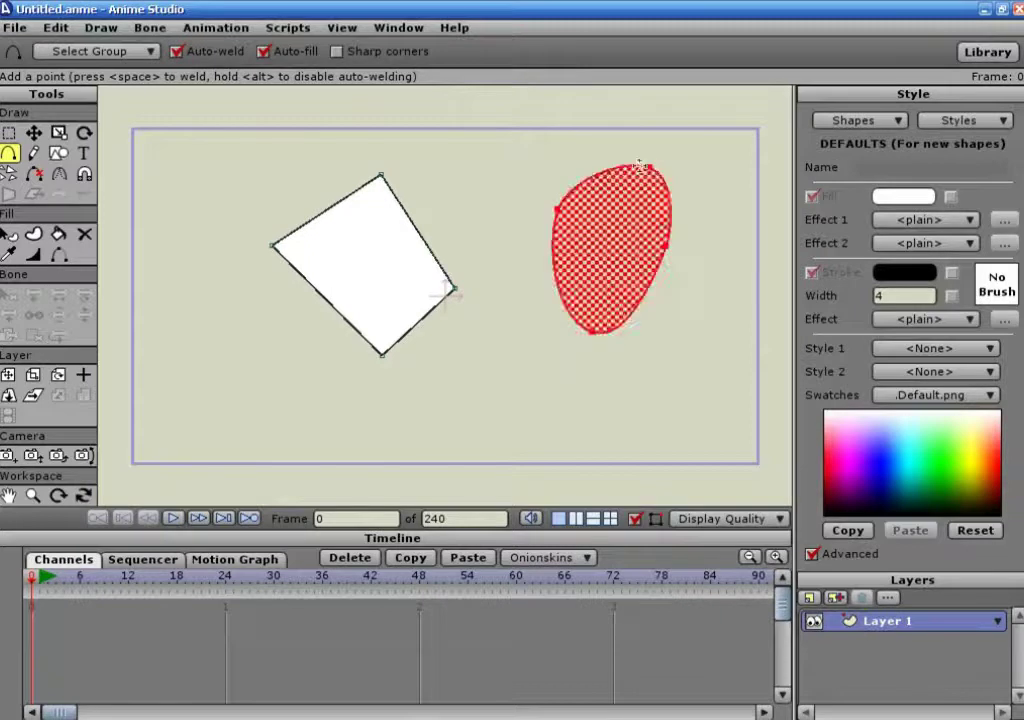
pyautogui.click(337, 51)
pyautogui.moveTo(206, 154)
pyautogui.mouseDown()
pyautogui.moveTo(183, 222)
pyautogui.moveTo(235, 274)
pyautogui.moveTo(269, 230)
pyautogui.moveTo(236, 171)
pyautogui.mouseUp()
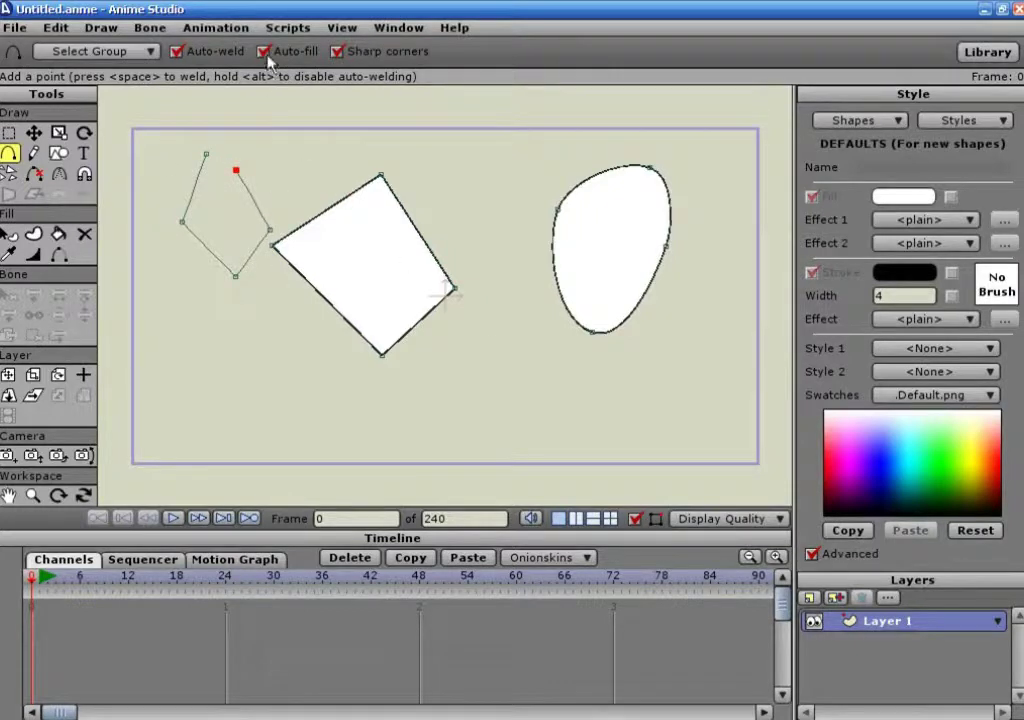
# - Draw a closed triangle in the lower-left part of the frame and set its fill colour to red
pyautogui.moveTo(276, 360)
pyautogui.mouseDown()
pyautogui.moveTo(250, 360)
pyautogui.moveTo(145, 428)
pyautogui.moveTo(199, 464)
pyautogui.moveTo(277, 360)
pyautogui.mouseUp()
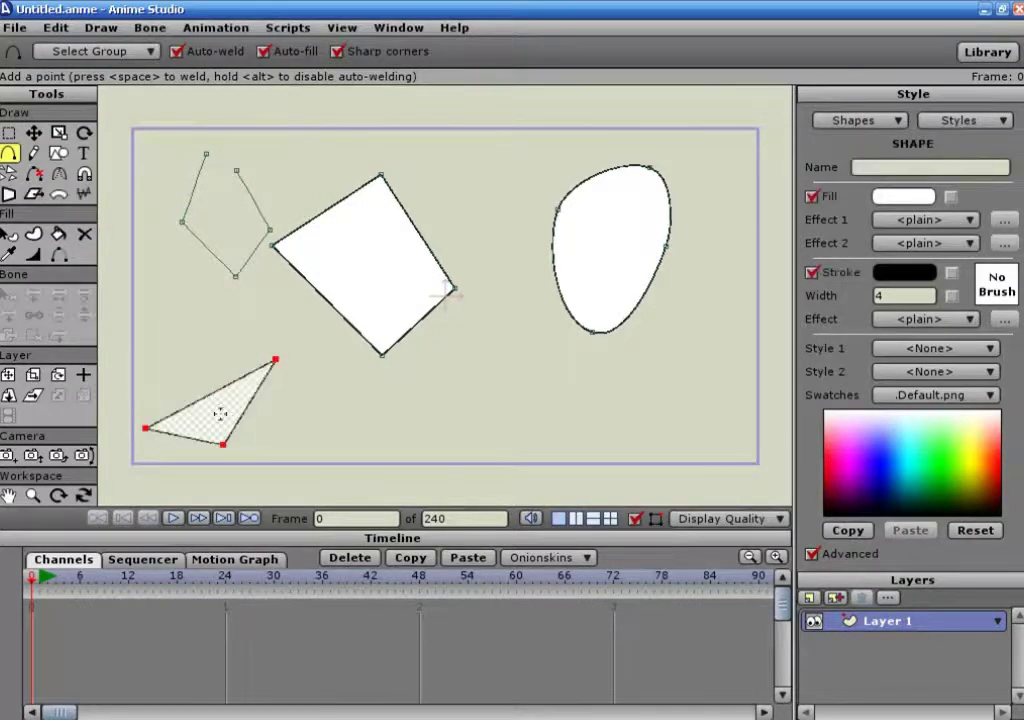
pyautogui.click(885, 197)
pyautogui.click(472, 450)
pyautogui.click(412, 444)
pyautogui.moveTo(469, 443); pyautogui.dragTo(469, 355)
pyautogui.click(484, 623)
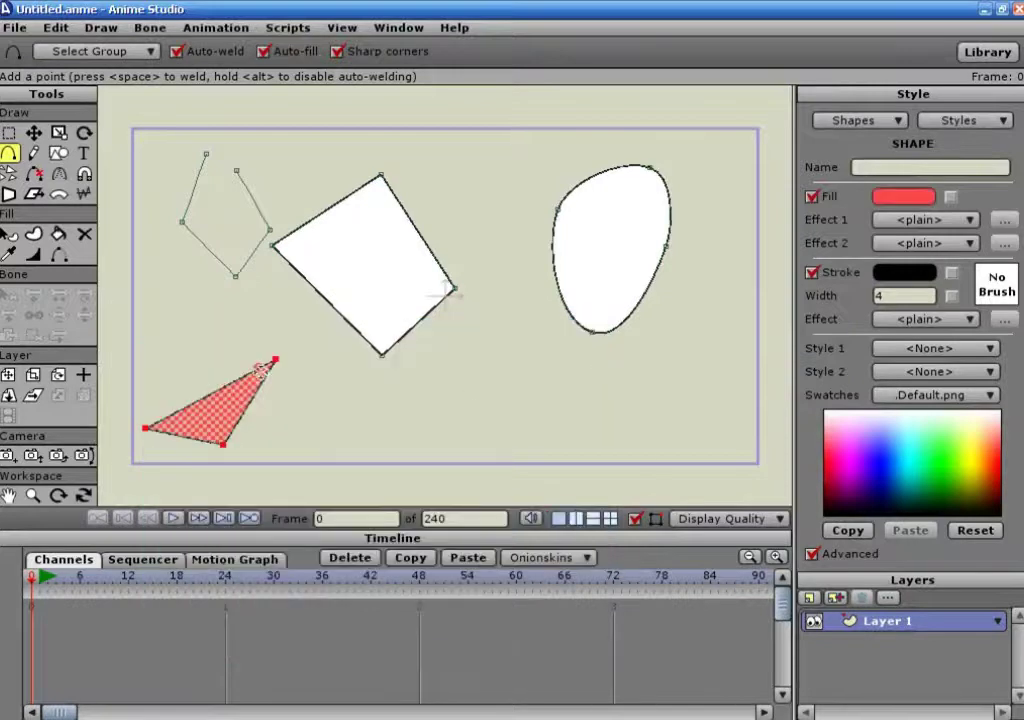
# - With Auto-fill off, draw a closed triangle near the frame's bottom centre and fill it with red using Paint Bucket
pyautogui.click(264, 51)
pyautogui.hotkey('ctrl', 'shift', 'a')
pyautogui.moveTo(501, 357)
pyautogui.mouseDown()
pyautogui.moveTo(443, 400)
pyautogui.moveTo(464, 491)
pyautogui.moveTo(511, 476)
pyautogui.moveTo(523, 370)
pyautogui.moveTo(501, 357)
pyautogui.mouseUp()
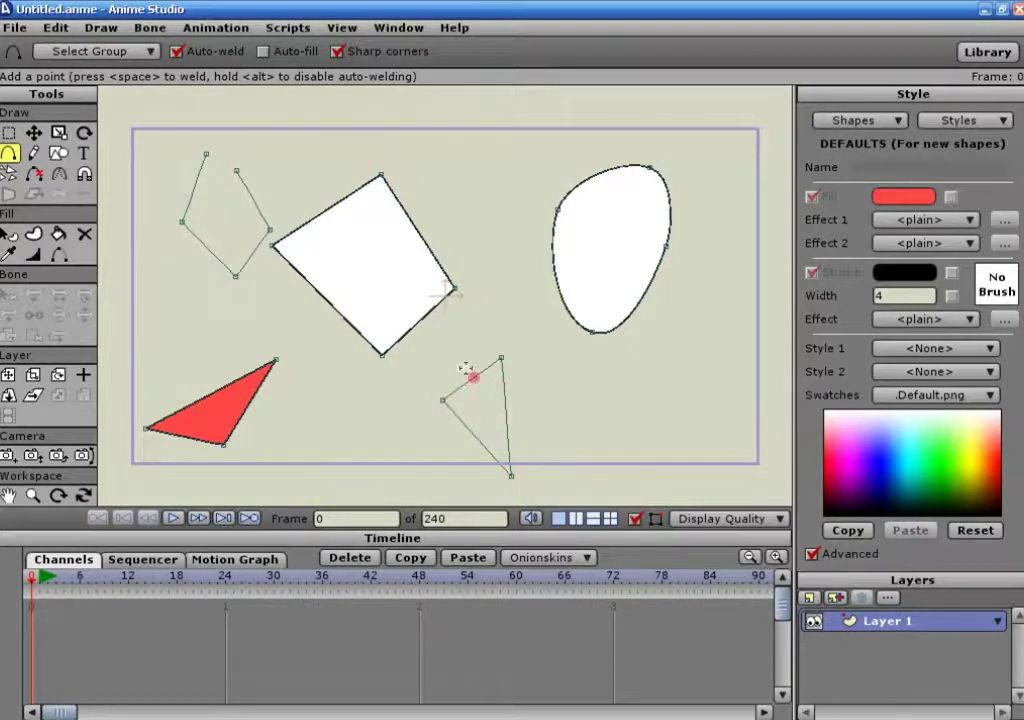
pyautogui.click(9, 234)
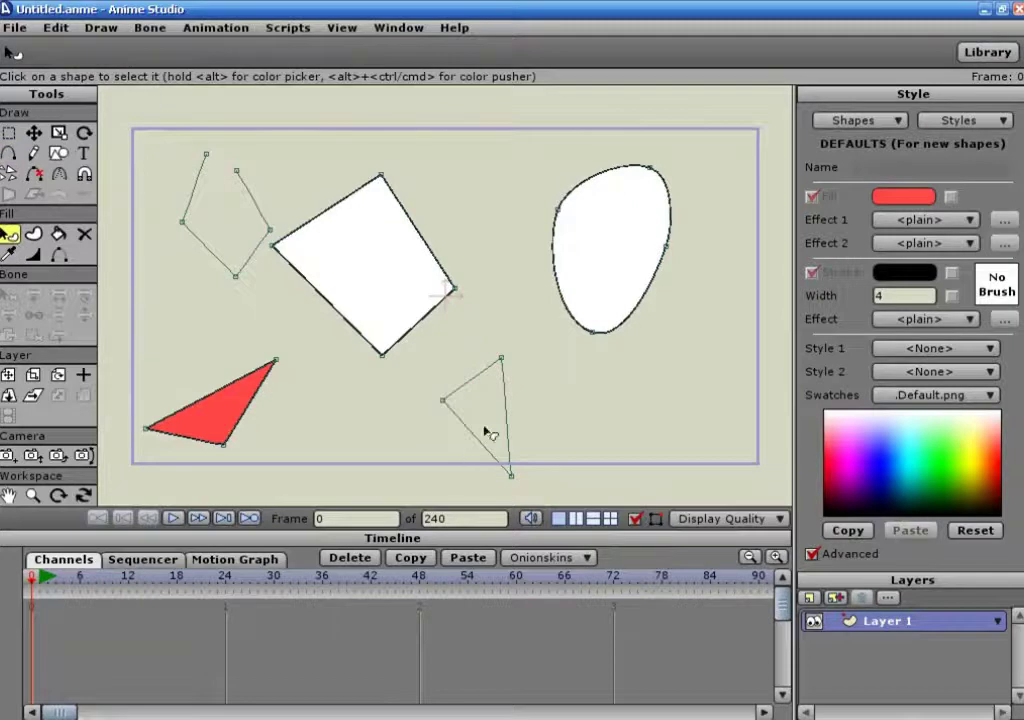
pyautogui.click(58, 234)
pyautogui.click(478, 400)
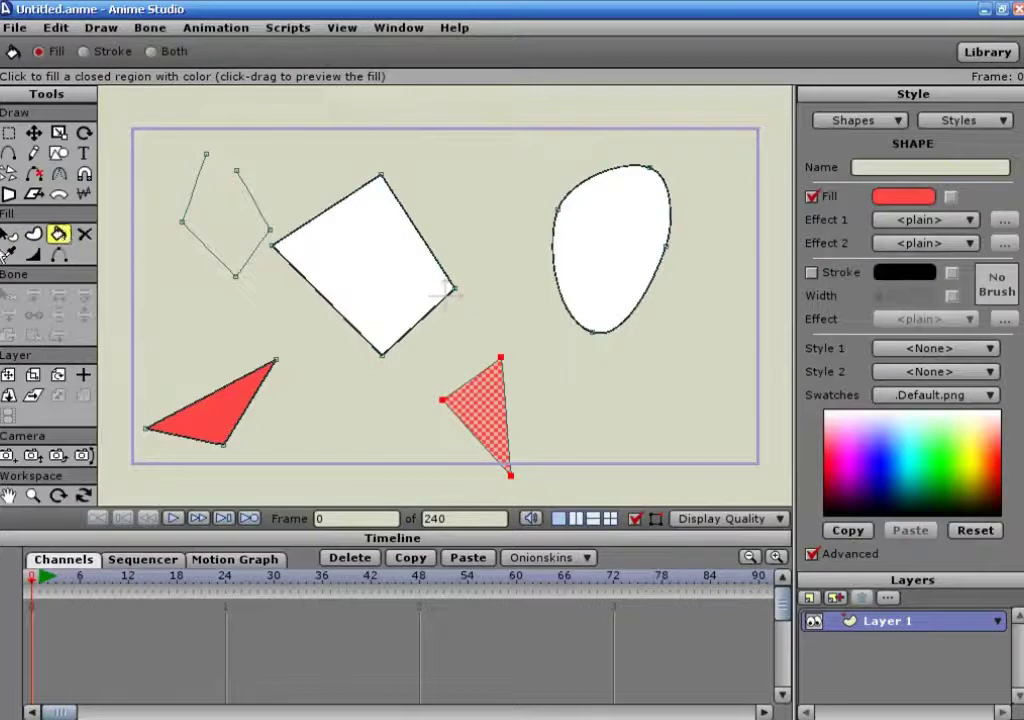
# - Draw two open, unfilled angular outlines in the lower-right part of the frame with Add Point
pyautogui.click(9, 234)
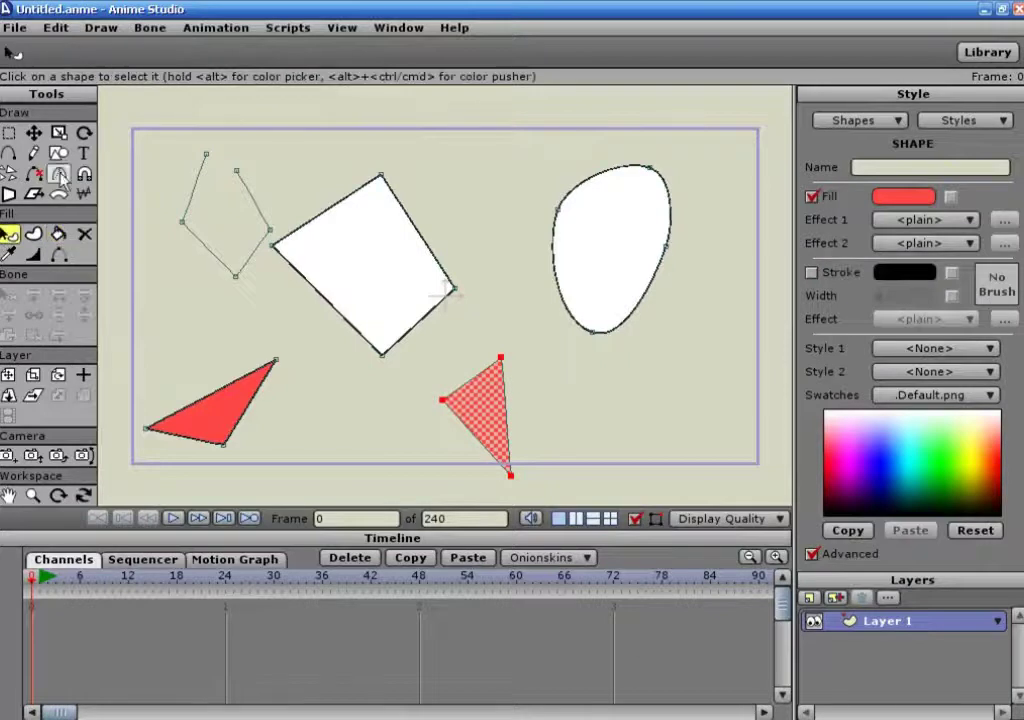
pyautogui.click(9, 153)
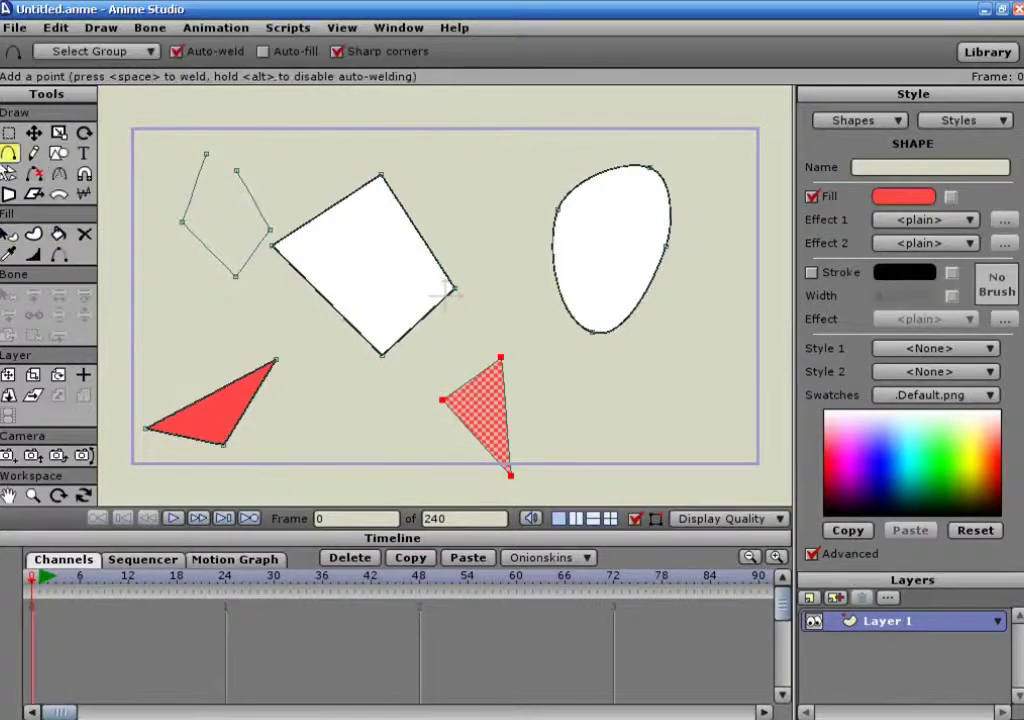
pyautogui.moveTo(703, 348)
pyautogui.mouseDown()
pyautogui.moveTo(618, 386)
pyautogui.moveTo(648, 450)
pyautogui.moveTo(722, 418)
pyautogui.moveTo(702, 361)
pyautogui.moveTo(713, 252)
pyautogui.mouseUp()
pyautogui.moveTo(663, 308)
pyautogui.mouseDown()
pyautogui.moveTo(638, 362)
pyautogui.moveTo(677, 361)
pyautogui.moveTo(664, 308)
pyautogui.mouseUp()
# - With Auto-weld and Auto-fill on, draw a triangle across the frame's top edge and weld its ends into a filled shape
pyautogui.click(177, 51)
pyautogui.moveTo(570, 101)
pyautogui.mouseDown()
pyautogui.moveTo(428, 125)
pyautogui.moveTo(503, 199)
pyautogui.moveTo(553, 155)
pyautogui.moveTo(569, 103)
pyautogui.moveTo(575, 121)
pyautogui.mouseUp()
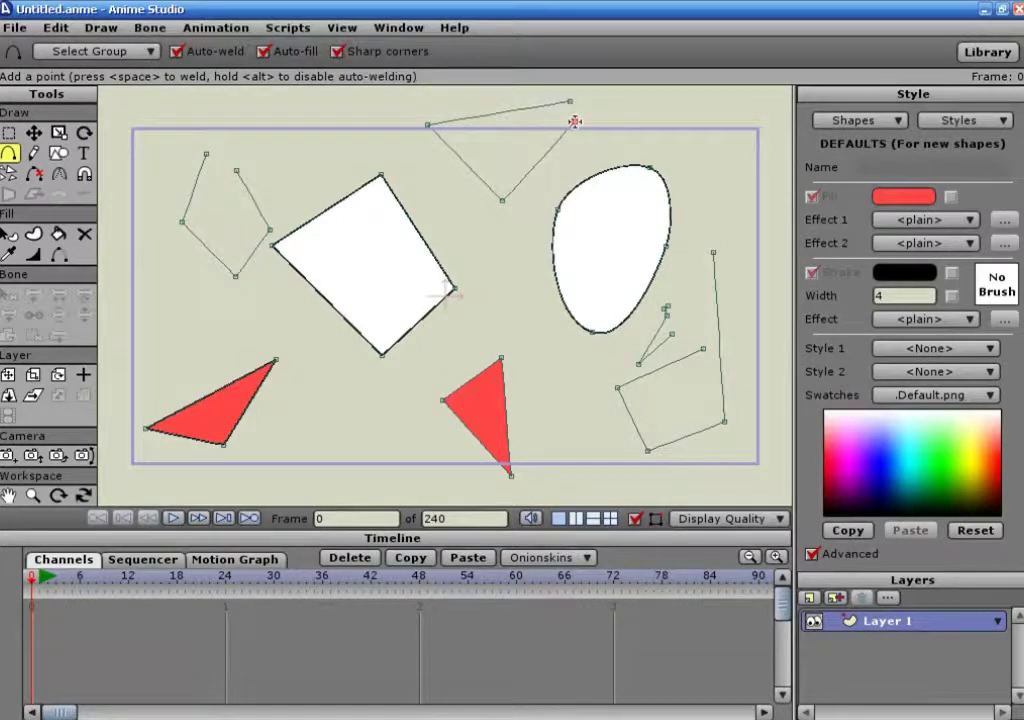
pyautogui.moveTo(575, 121)
pyautogui.mouseDown()
pyautogui.moveTo(577, 129)
pyautogui.moveTo(575, 105)
pyautogui.mouseUp()
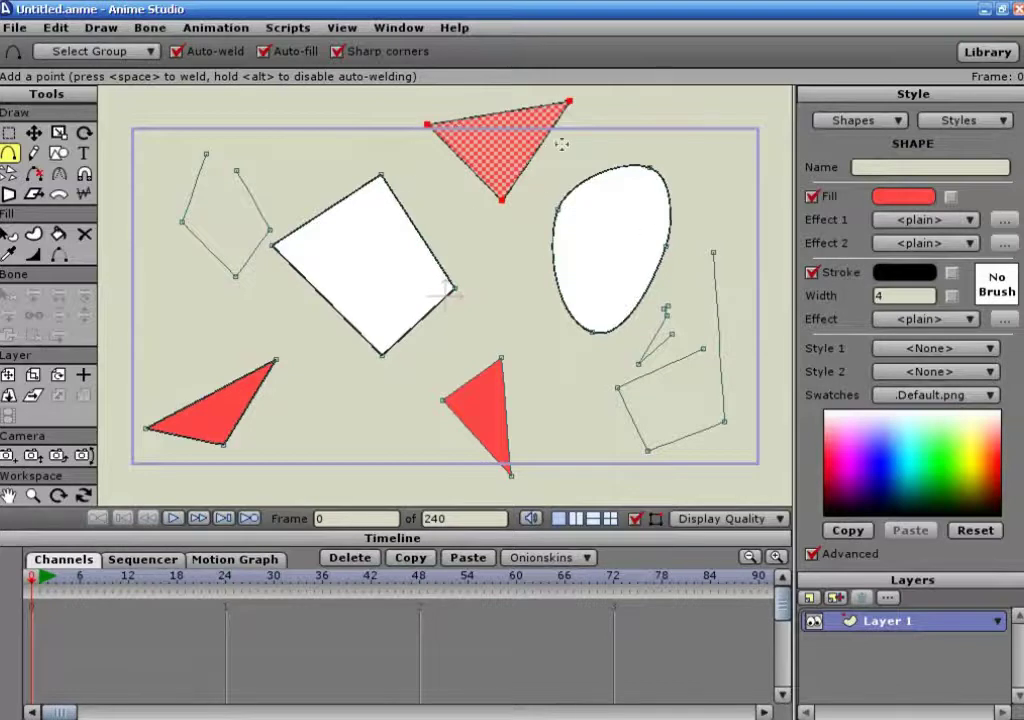
# - Turn off Auto-weld and draw an angular outline above the frame's upper-left part, overlapping its ends without welding them
pyautogui.scroll(3, 587, 160)
pyautogui.scroll(-2, 560, 142)
pyautogui.scroll(-2, 440, 277)
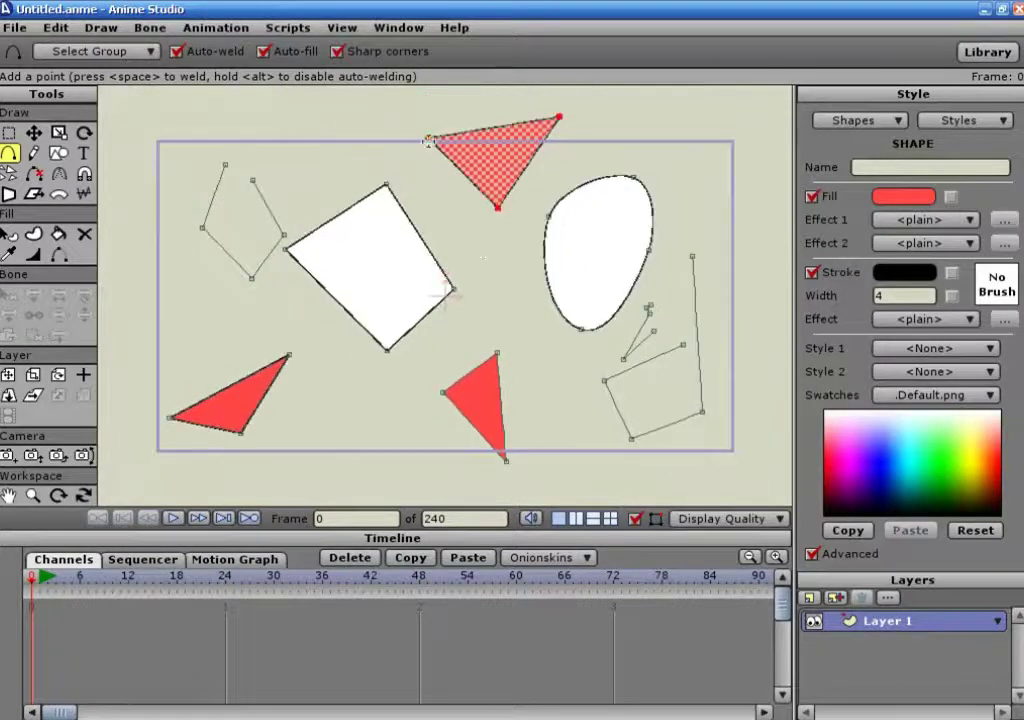
pyautogui.scroll(-3, 327, 234)
pyautogui.click(177, 51)
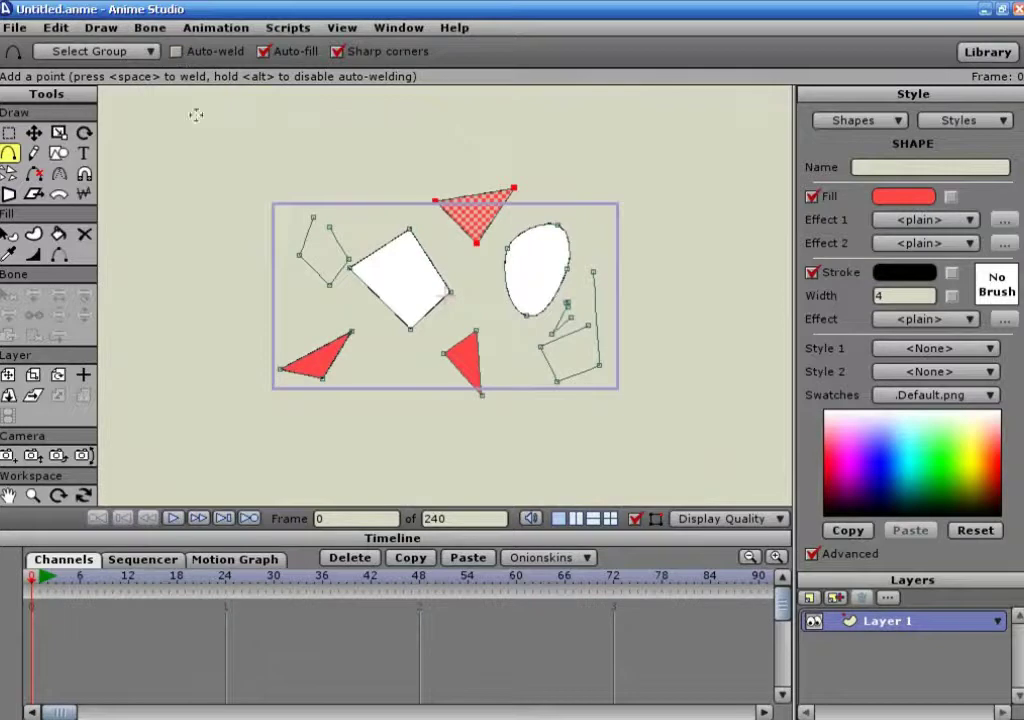
pyautogui.scroll(2, 180, 115)
pyautogui.moveTo(373, 103)
pyautogui.mouseDown()
pyautogui.moveTo(270, 123)
pyautogui.moveTo(338, 183)
pyautogui.moveTo(396, 116)
pyautogui.moveTo(367, 106)
pyautogui.moveTo(388, 88)
pyautogui.moveTo(384, 124)
pyautogui.mouseUp()
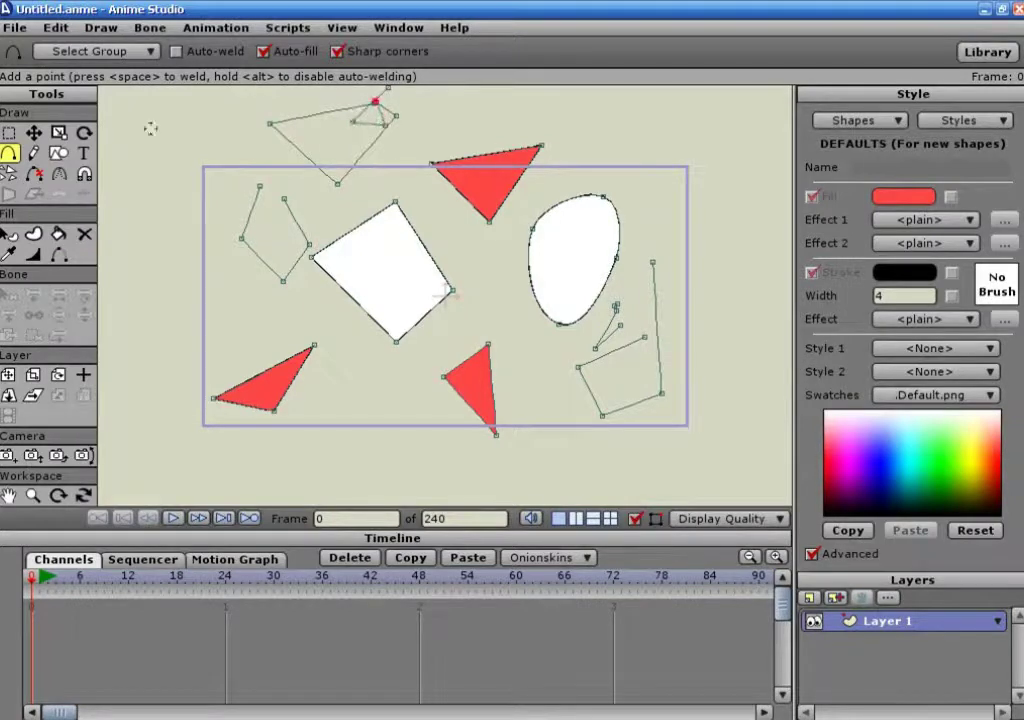
pyautogui.click(8, 233)
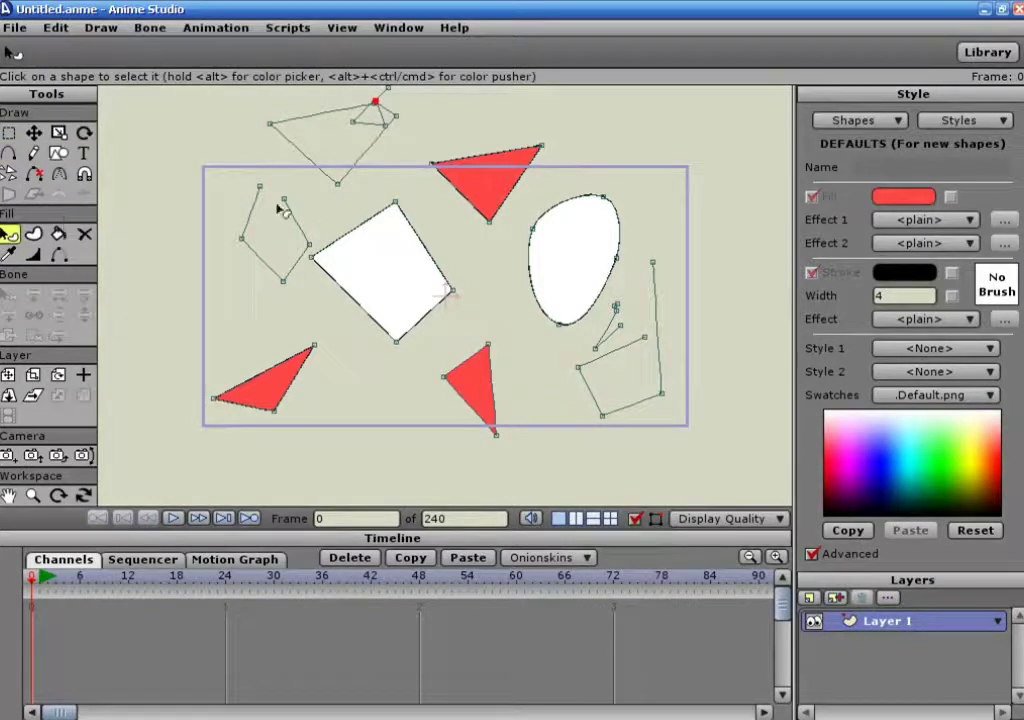
# - Close the current drawing and continue in a blank document
pyautogui.click(15, 28)
pyautogui.click(30, 87)
pyautogui.click(503, 413)
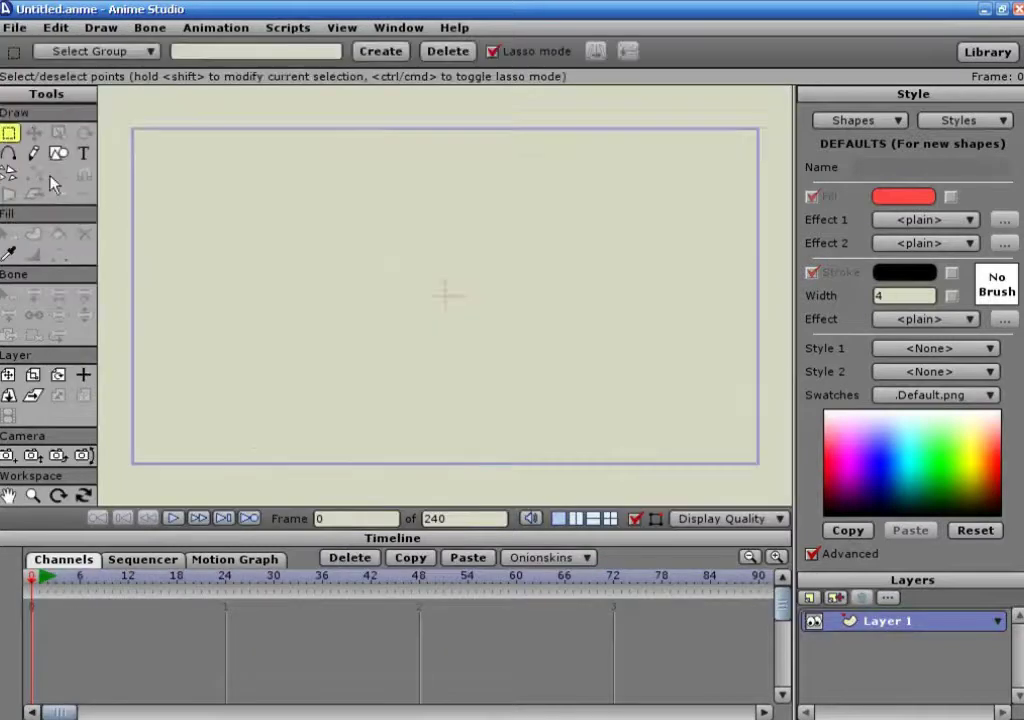
# - Draw two separate open S-shaped curves with the Freehand tool, one in each half of the frame
pyautogui.click(33, 152)
pyautogui.moveTo(401, 188)
pyautogui.mouseDown()
pyautogui.moveTo(295, 214)
pyautogui.moveTo(295, 283)
pyautogui.moveTo(320, 311)
pyautogui.moveTo(348, 317)
pyautogui.moveTo(380, 358)
pyautogui.moveTo(335, 401)
pyautogui.moveTo(273, 372)
pyautogui.mouseUp()
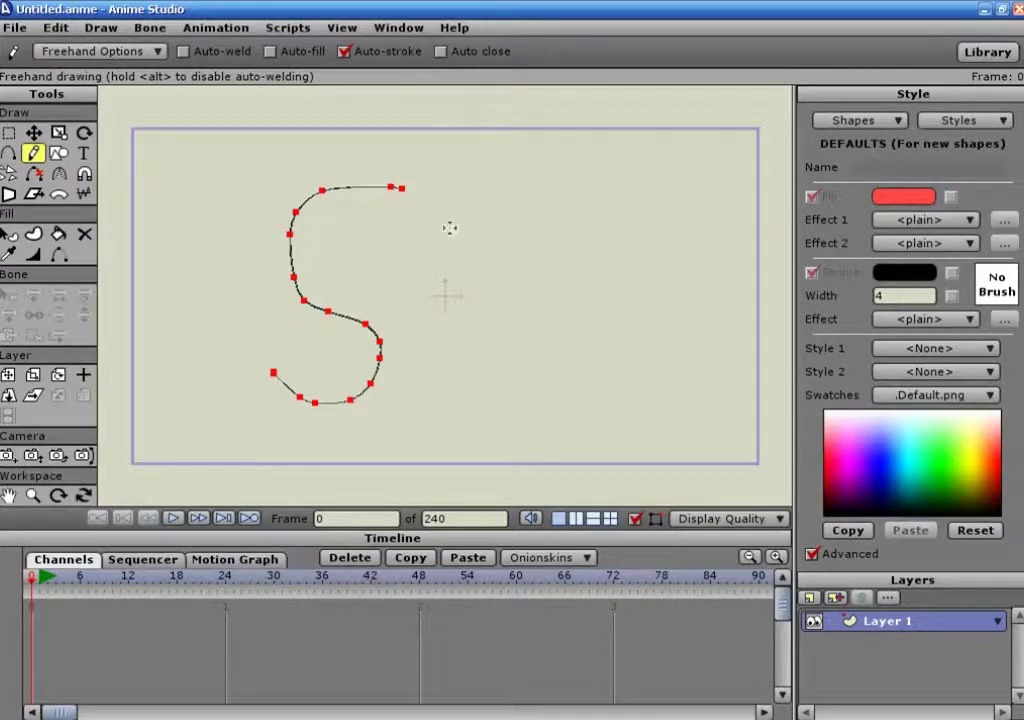
pyautogui.moveTo(568, 184)
pyautogui.mouseDown()
pyautogui.moveTo(534, 201)
pyautogui.moveTo(572, 289)
pyautogui.moveTo(485, 377)
pyautogui.mouseUp()
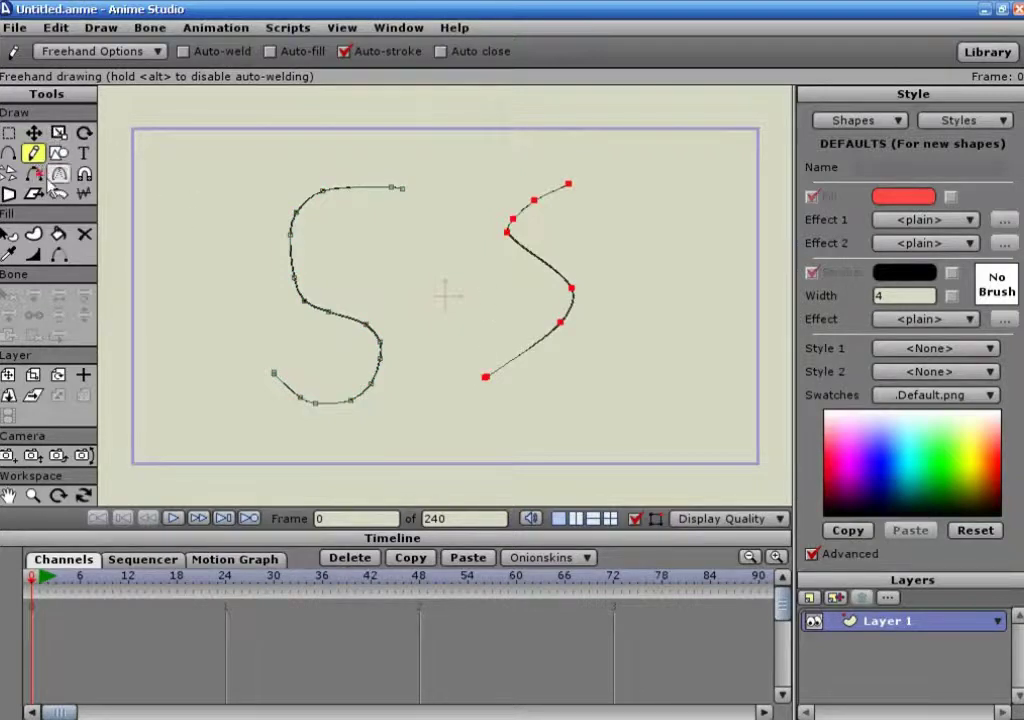
# - Set the stroke width to 10 and draw a thicker freehand curve crossing the existing right-hand curve
pyautogui.scroll(3, 204, 177)
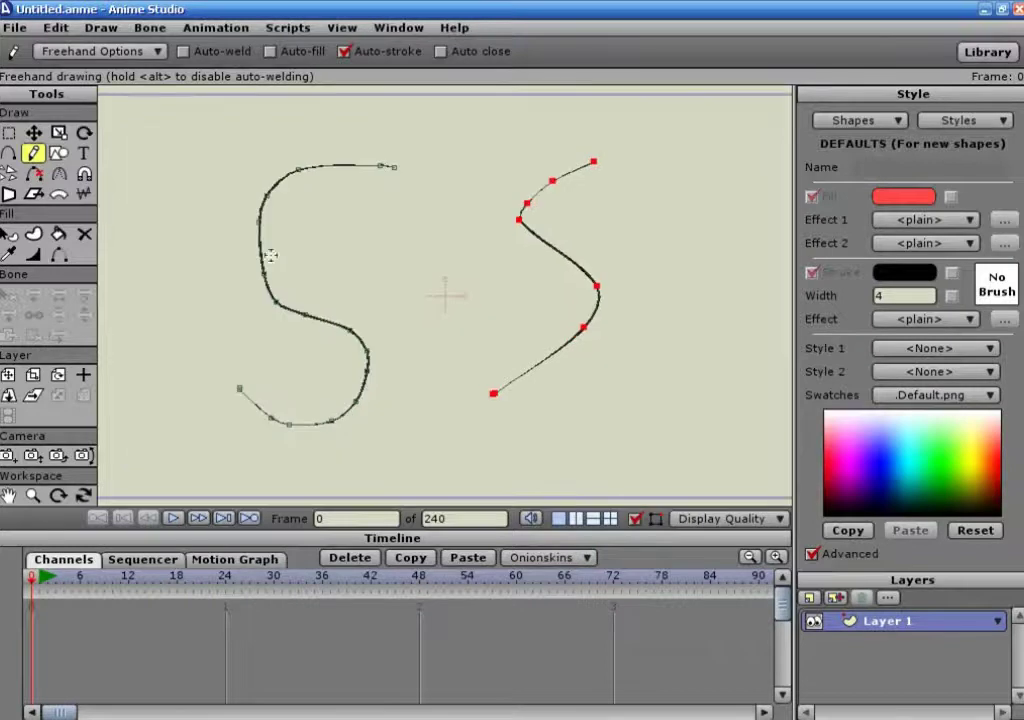
pyautogui.scroll(2, 448, 257)
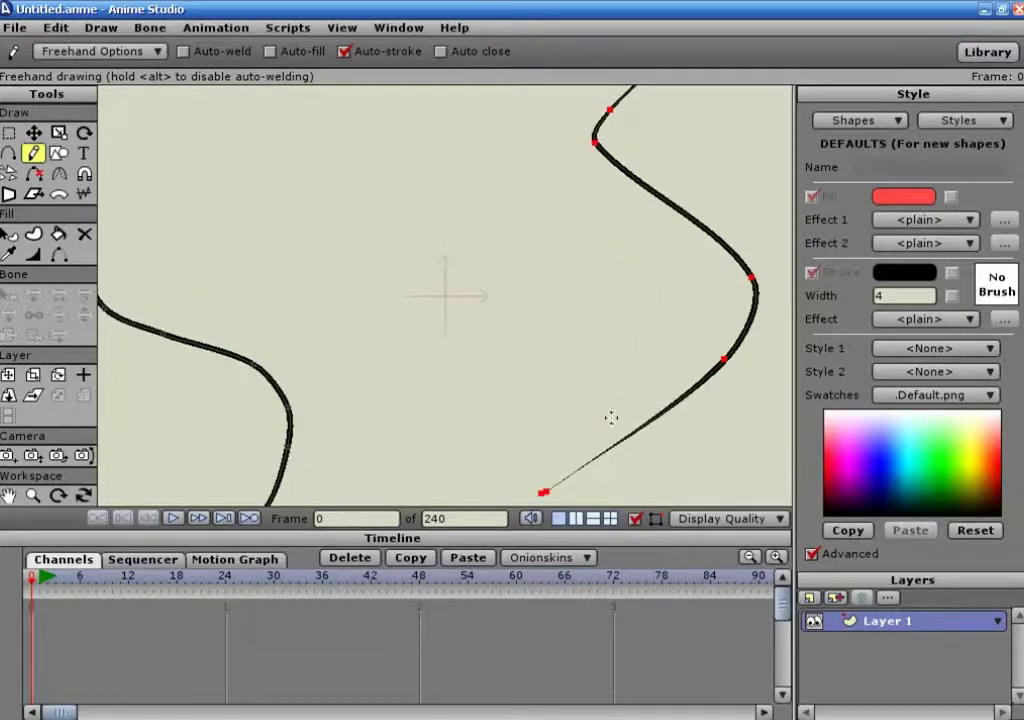
pyautogui.scroll(-4, 462, 268)
pyautogui.click(910, 295)
pyautogui.write('10')
pyautogui.moveTo(700, 160)
pyautogui.mouseDown()
pyautogui.moveTo(648, 333)
pyautogui.moveTo(549, 402)
pyautogui.mouseUp()
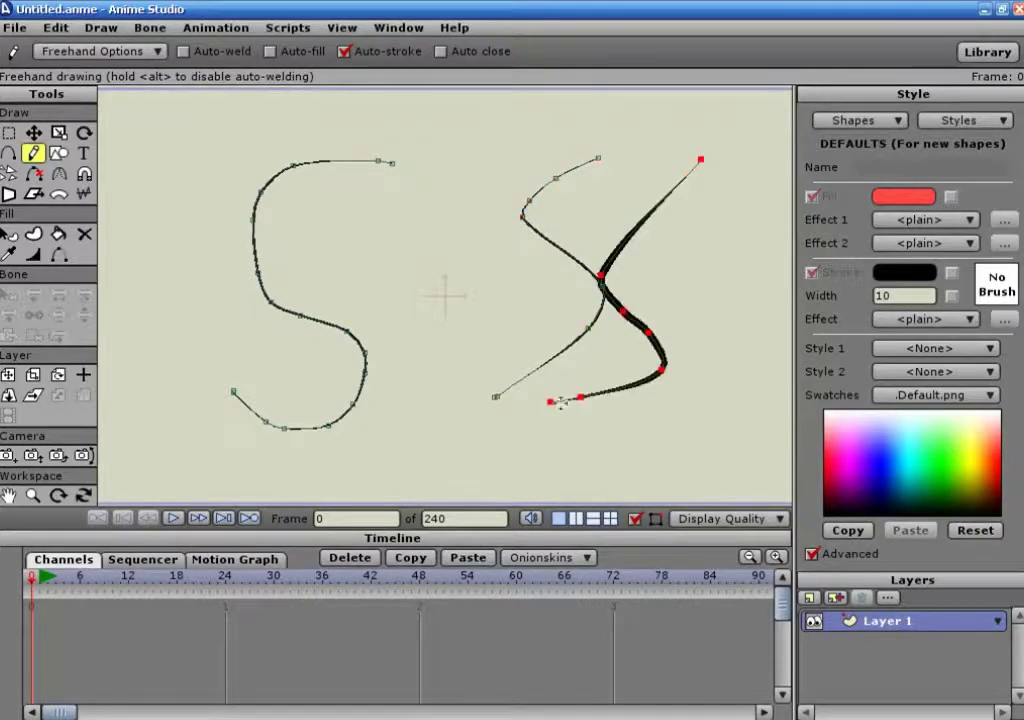
pyautogui.scroll(-2, 256, 246)
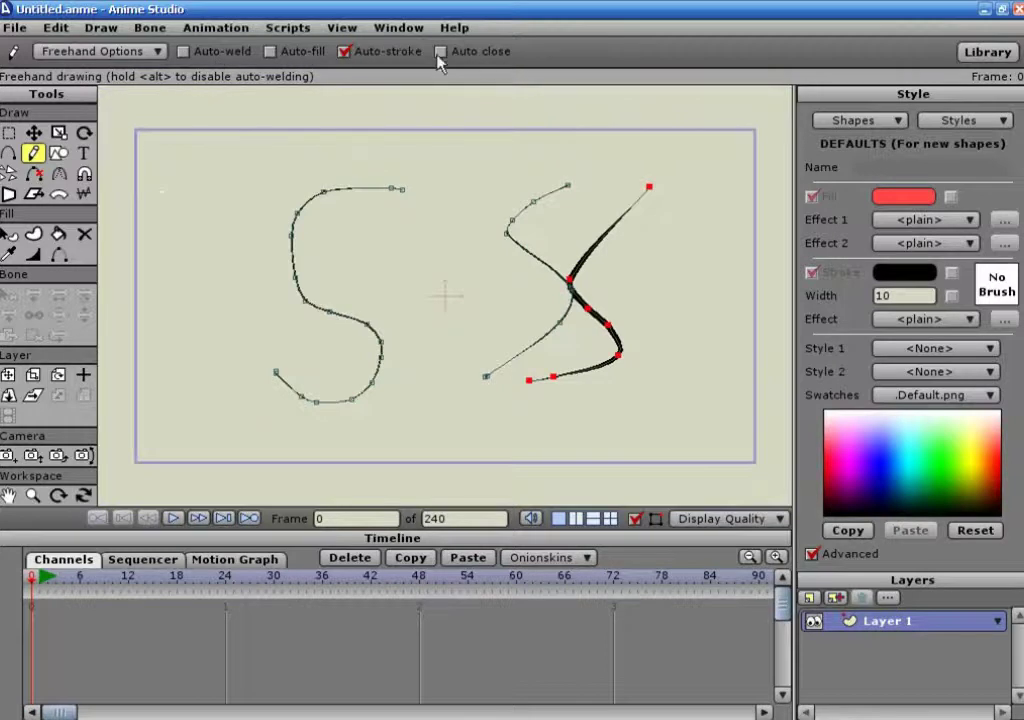
# - With Auto-fill on, draw a freehand S-curve along the frame's left edge and a looping curve beside it with Auto-weld on
pyautogui.click(270, 52)
pyautogui.moveTo(205, 176)
pyautogui.mouseDown()
pyautogui.moveTo(170, 193)
pyautogui.moveTo(218, 315)
pyautogui.moveTo(150, 394)
pyautogui.mouseUp()
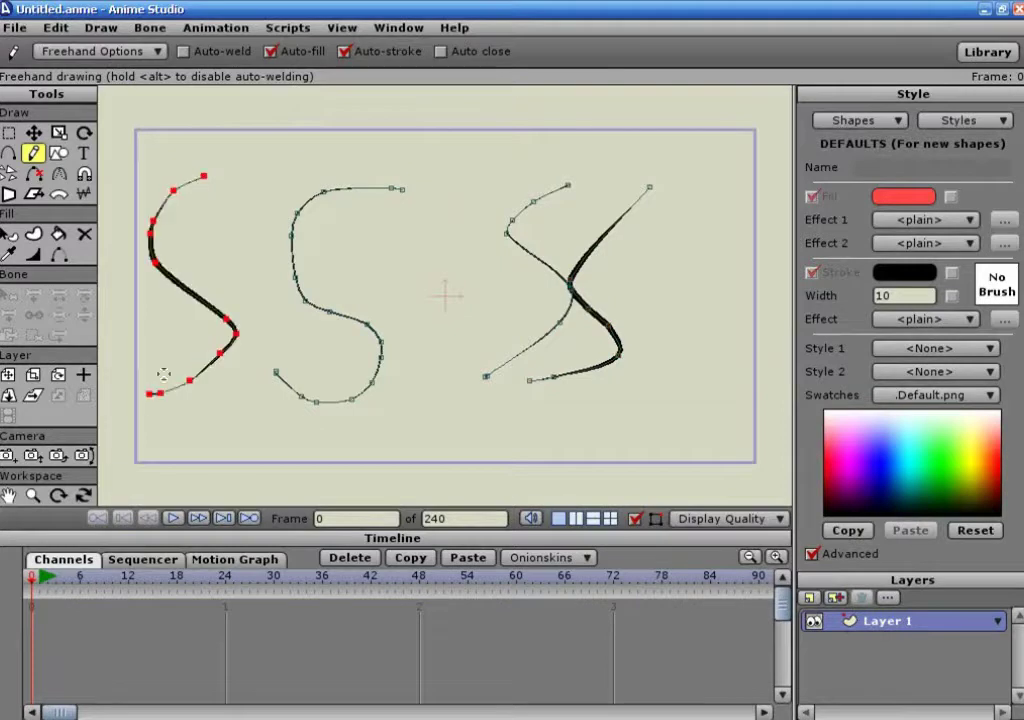
pyautogui.click(183, 51)
pyautogui.moveTo(248, 159)
pyautogui.mouseDown()
pyautogui.moveTo(221, 189)
pyautogui.moveTo(218, 286)
pyautogui.moveTo(221, 254)
pyautogui.moveTo(277, 179)
pyautogui.moveTo(248, 160)
pyautogui.mouseUp()
# - Draw looping freehand curves at the frame's centre with Auto-weld off, and a self-welding filled loop at its right edge with Auto-weld on
pyautogui.click(184, 51)
pyautogui.moveTo(430, 234)
pyautogui.mouseDown()
pyautogui.moveTo(457, 402)
pyautogui.moveTo(428, 370)
pyautogui.moveTo(447, 296)
pyautogui.moveTo(392, 248)
pyautogui.moveTo(407, 234)
pyautogui.moveTo(387, 257)
pyautogui.moveTo(455, 262)
pyautogui.moveTo(424, 318)
pyautogui.mouseUp()
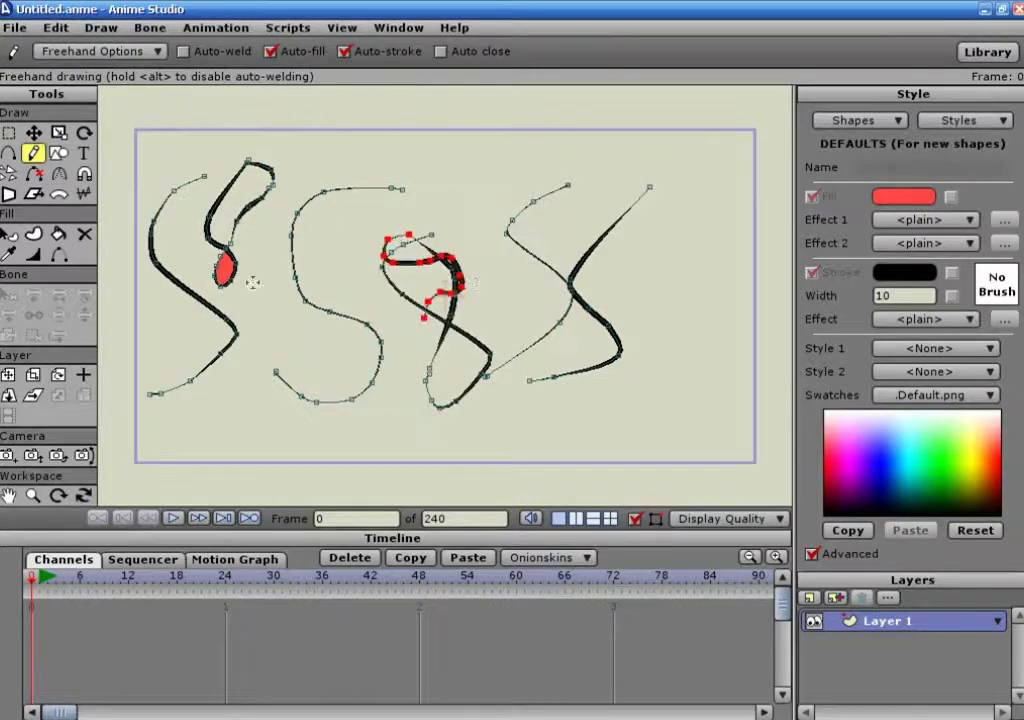
pyautogui.click(184, 51)
pyautogui.click(692, 256)
pyautogui.moveTo(689, 259)
pyautogui.mouseDown()
pyautogui.moveTo(676, 354)
pyautogui.moveTo(734, 474)
pyautogui.moveTo(653, 464)
pyautogui.moveTo(642, 440)
pyautogui.moveTo(692, 370)
pyautogui.mouseUp()
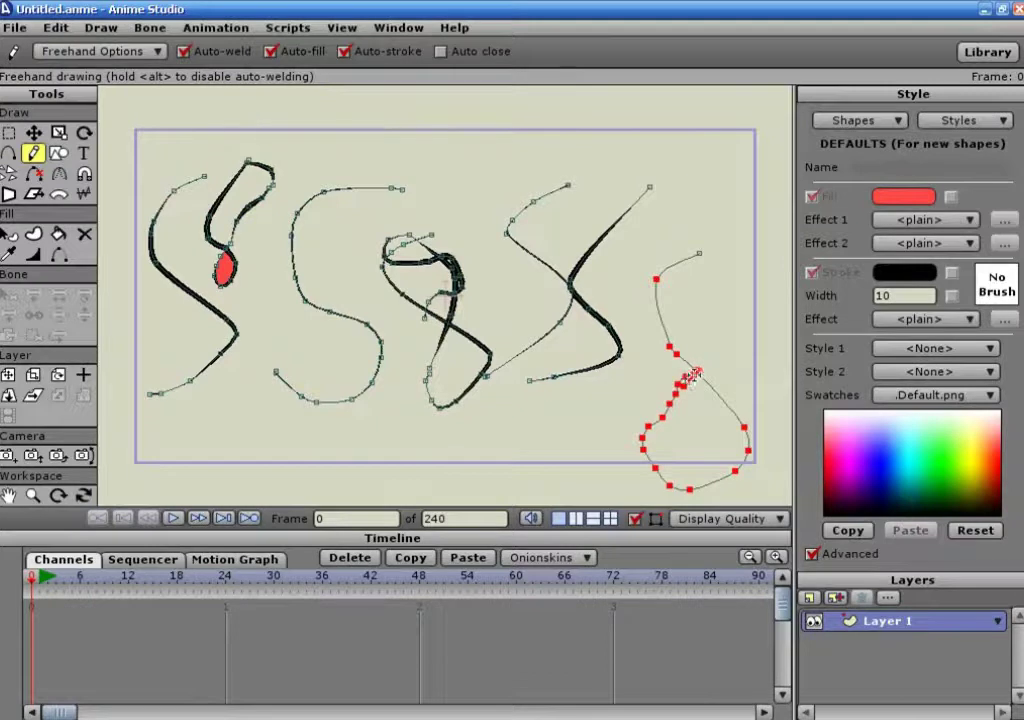
pyautogui.moveTo(693, 374); pyautogui.dragTo(693, 376)
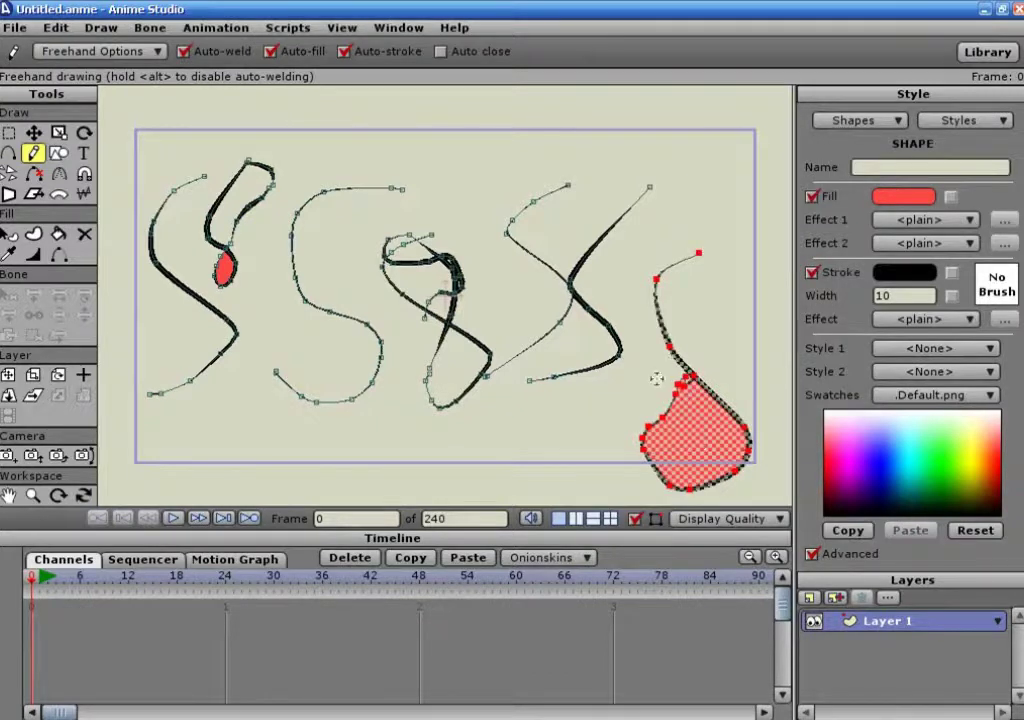
# - Turn off Auto-weld, enable Auto close, and draw a freehand S-curve across the frame's top edge
pyautogui.click(186, 52)
pyautogui.click(443, 53)
pyautogui.moveTo(527, 108)
pyautogui.mouseDown()
pyautogui.moveTo(442, 127)
pyautogui.moveTo(502, 170)
pyautogui.moveTo(570, 204)
pyautogui.mouseUp()
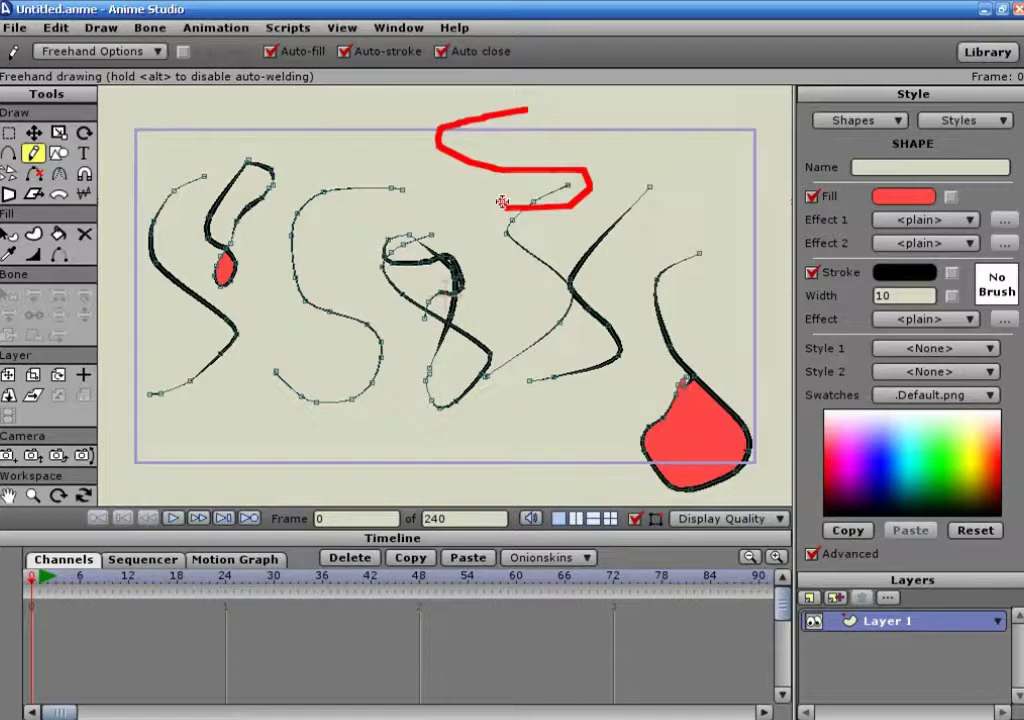
pyautogui.moveTo(502, 202); pyautogui.dragTo(504, 204)
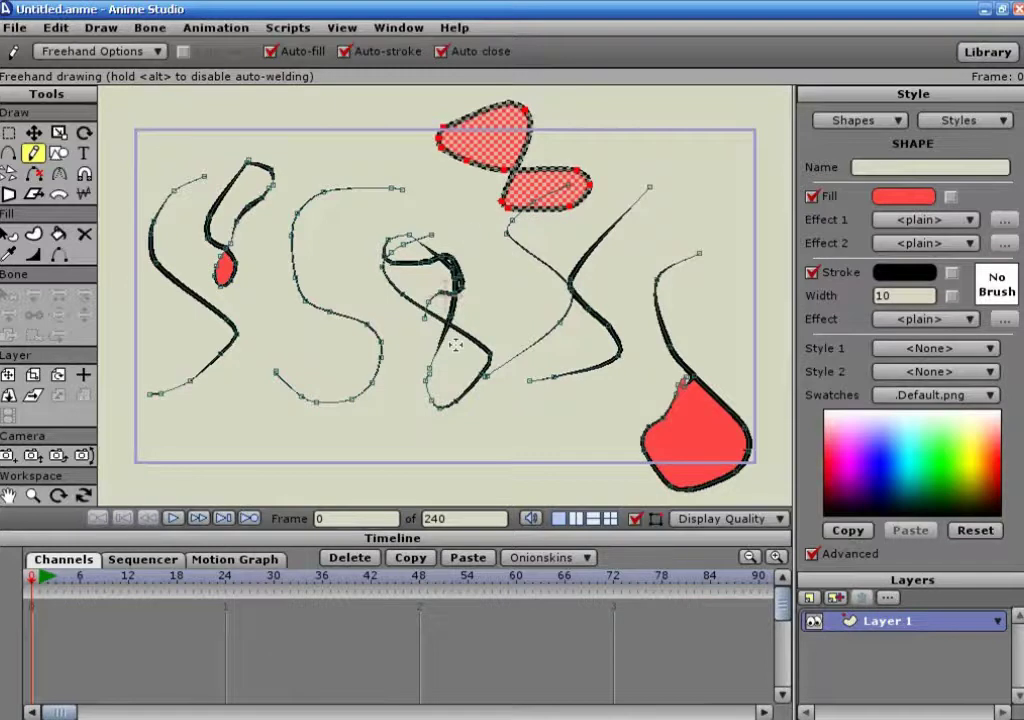
# - Create a new blank document in place of the current freehand drawing
pyautogui.scroll(-2, 453, 338)
pyautogui.click(18, 27)
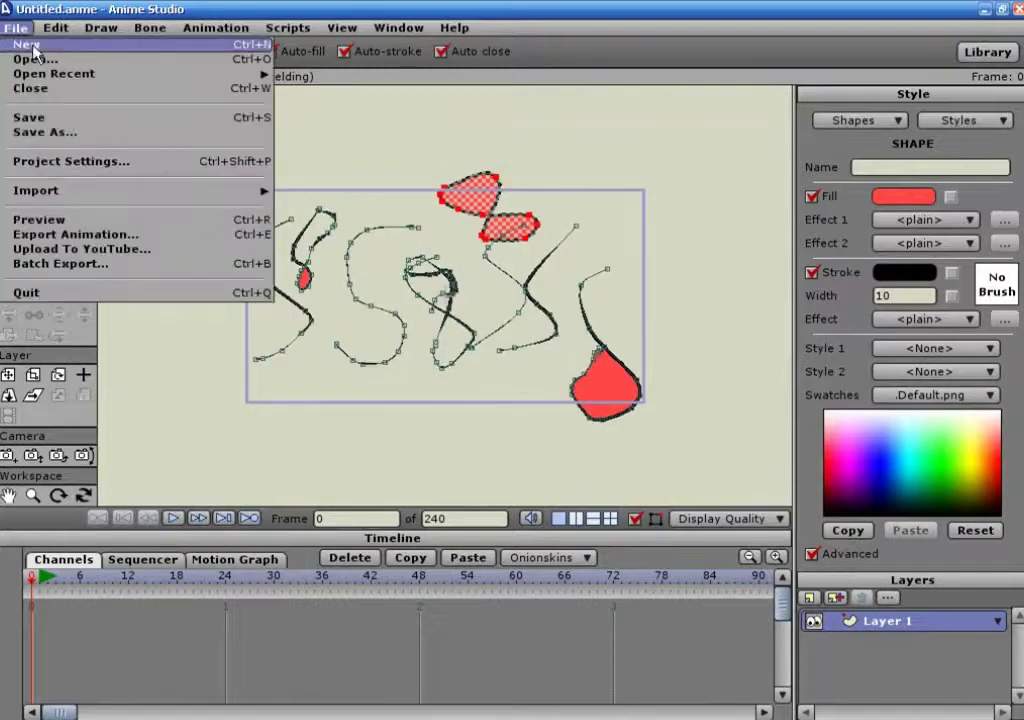
pyautogui.click(26, 42)
pyautogui.click(517, 412)
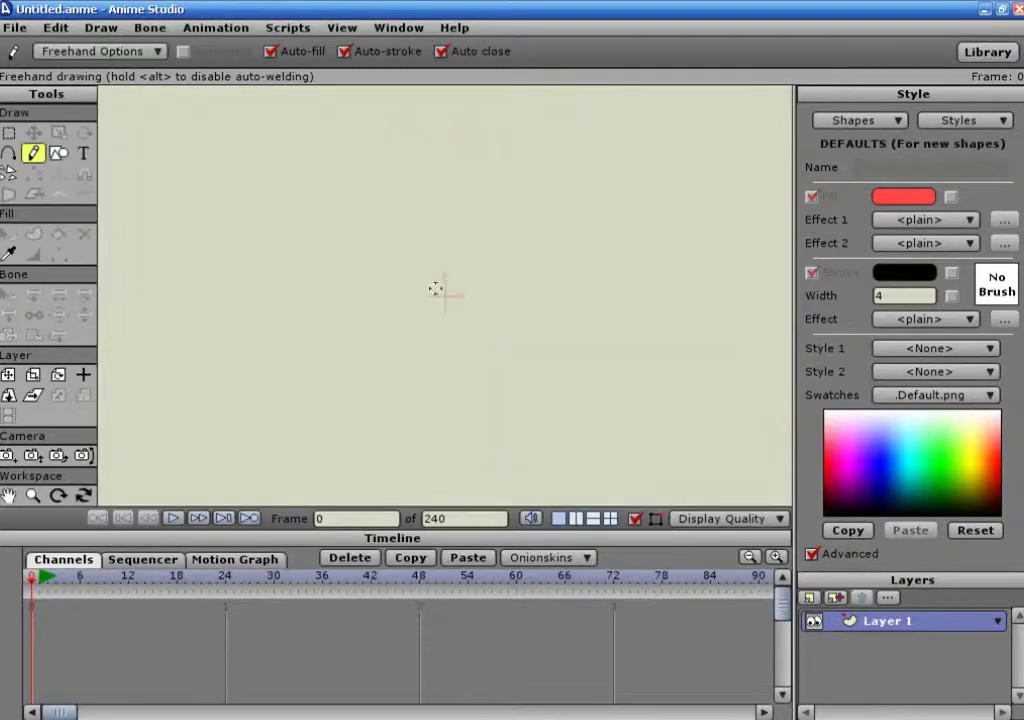
# - Turn off Auto close and draw three looping freehand curves: a large figure eight in the centre and a smaller curve on each side
pyautogui.click(440, 51)
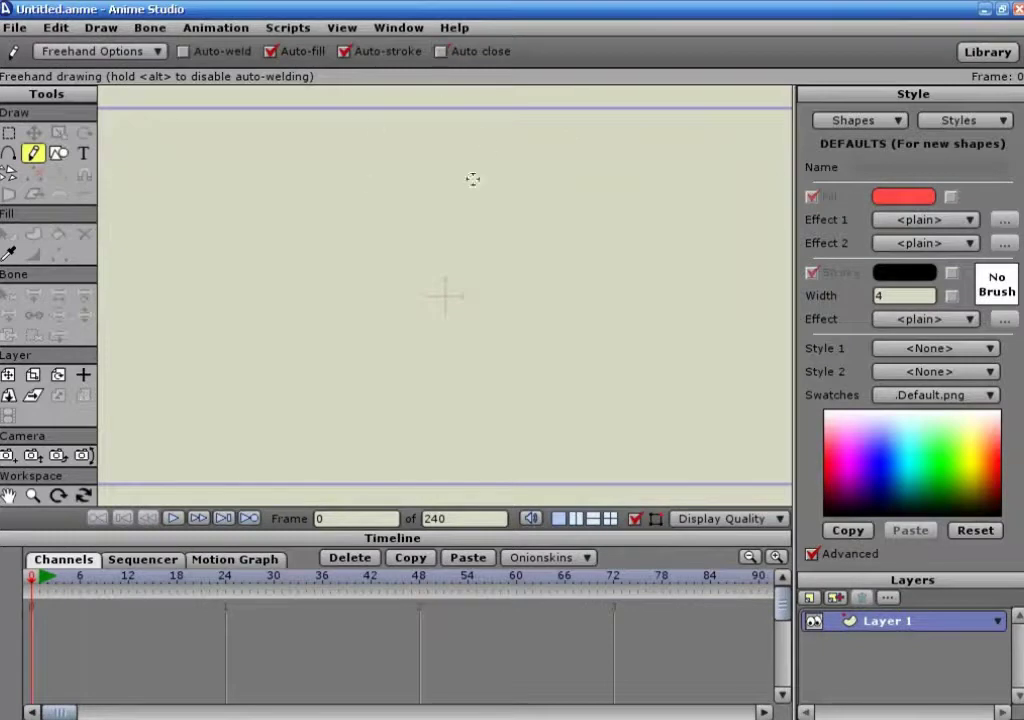
pyautogui.moveTo(420, 182)
pyautogui.mouseDown()
pyautogui.moveTo(375, 187)
pyautogui.moveTo(489, 322)
pyautogui.moveTo(524, 456)
pyautogui.moveTo(351, 397)
pyautogui.moveTo(491, 243)
pyautogui.moveTo(418, 183)
pyautogui.mouseUp()
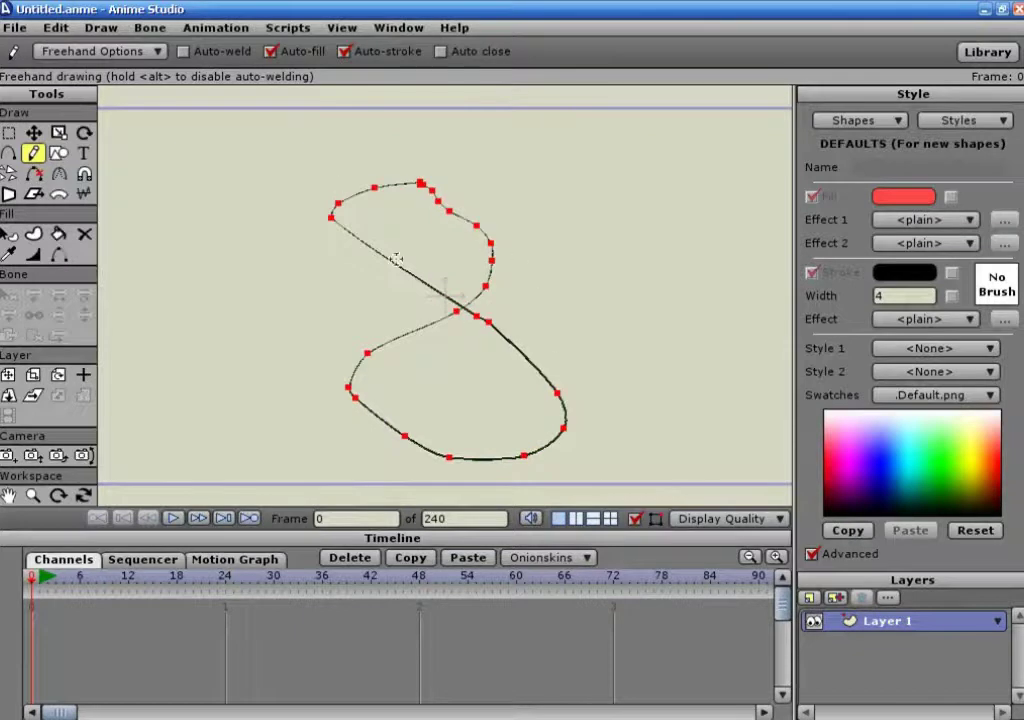
pyautogui.moveTo(659, 136)
pyautogui.mouseDown()
pyautogui.moveTo(708, 271)
pyautogui.moveTo(652, 298)
pyautogui.moveTo(641, 240)
pyautogui.moveTo(677, 168)
pyautogui.moveTo(677, 147)
pyautogui.moveTo(662, 141)
pyautogui.moveTo(694, 240)
pyautogui.mouseUp()
pyautogui.moveTo(219, 203)
pyautogui.mouseDown()
pyautogui.moveTo(184, 261)
pyautogui.moveTo(203, 353)
pyautogui.moveTo(185, 313)
pyautogui.moveTo(219, 298)
pyautogui.mouseUp()
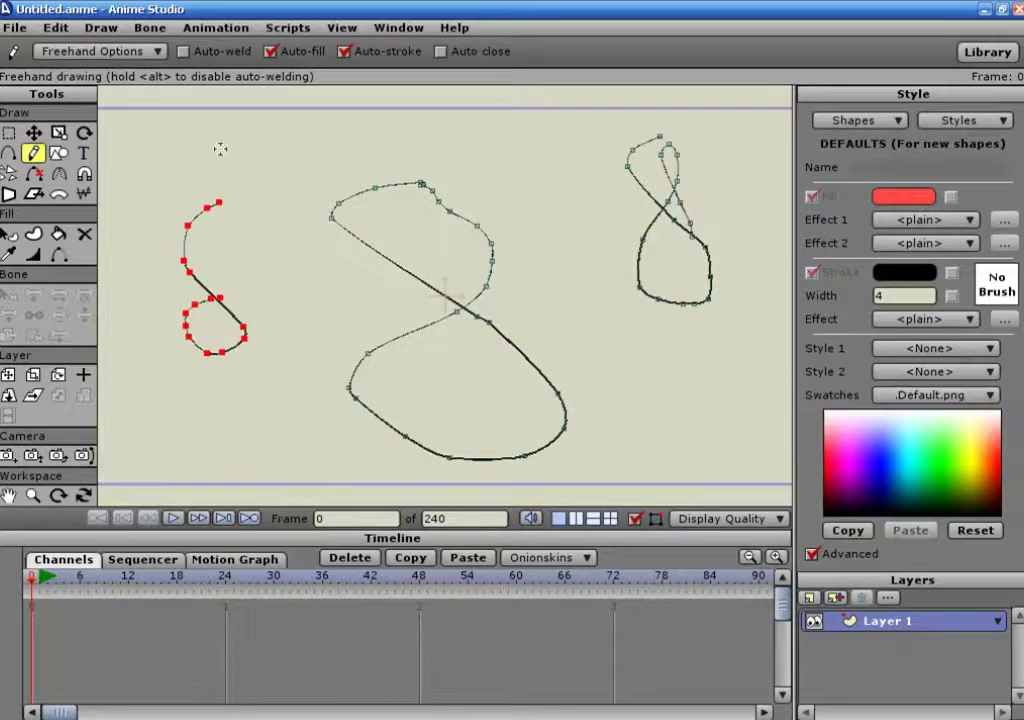
# - Turn on Auto close and draw a small freehand S-curve between the central and right-hand loops
pyautogui.click(450, 58)
pyautogui.moveTo(560, 122)
pyautogui.mouseDown()
pyautogui.moveTo(525, 155)
pyautogui.moveTo(555, 191)
pyautogui.moveTo(570, 258)
pyautogui.mouseUp()
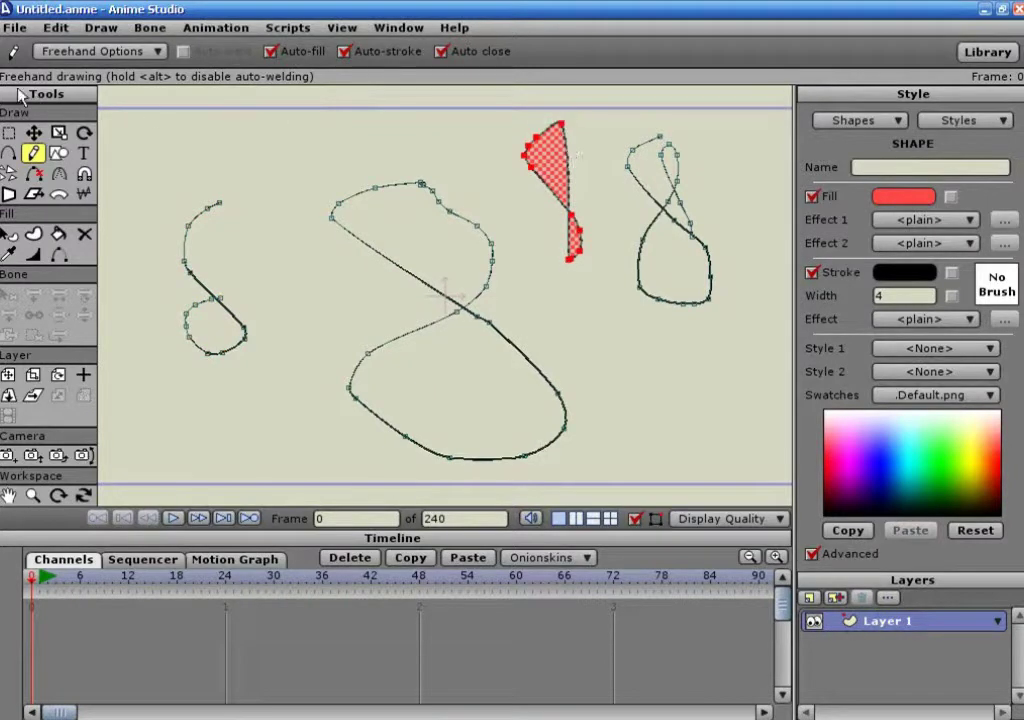
# - Start a new blank document, discarding the unsaved freehand loops
pyautogui.click(14, 28)
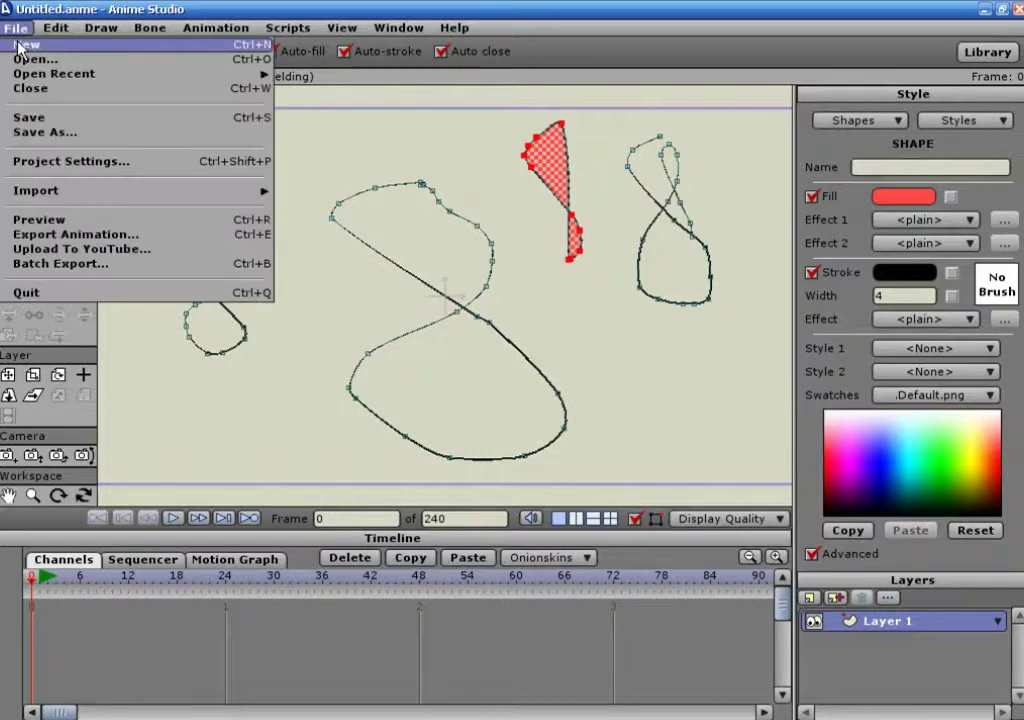
pyautogui.click(20, 44)
pyautogui.click(491, 410)
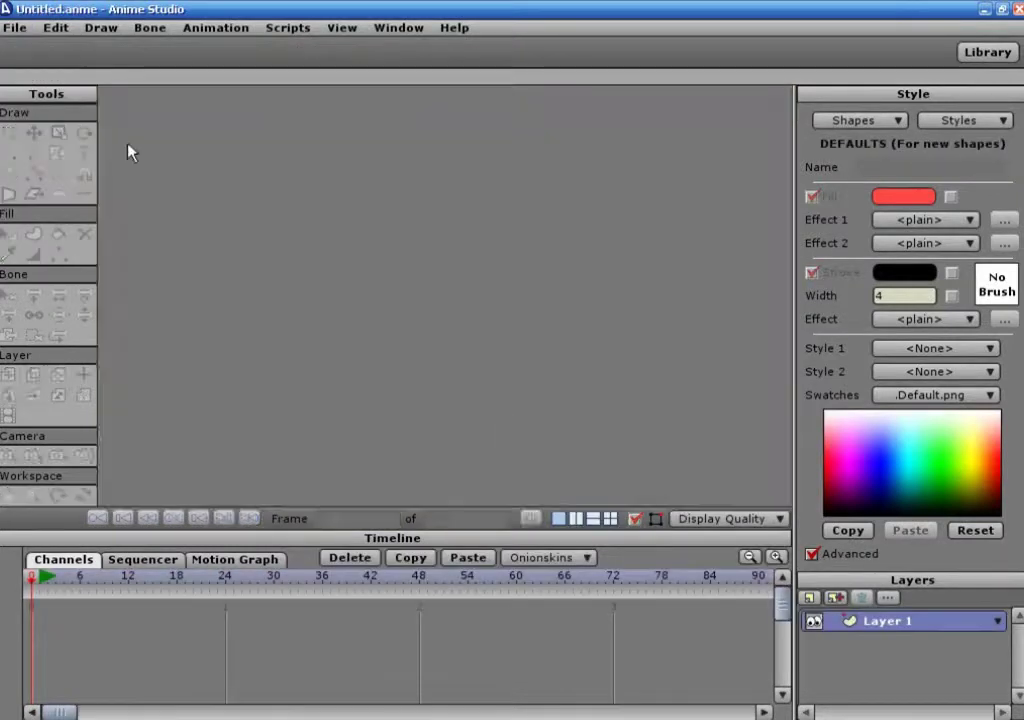
# - Use the Draw Shape tool to draw a red rectangle in the frame's upper-left corner and a red oval to its right
pyautogui.click(60, 156)
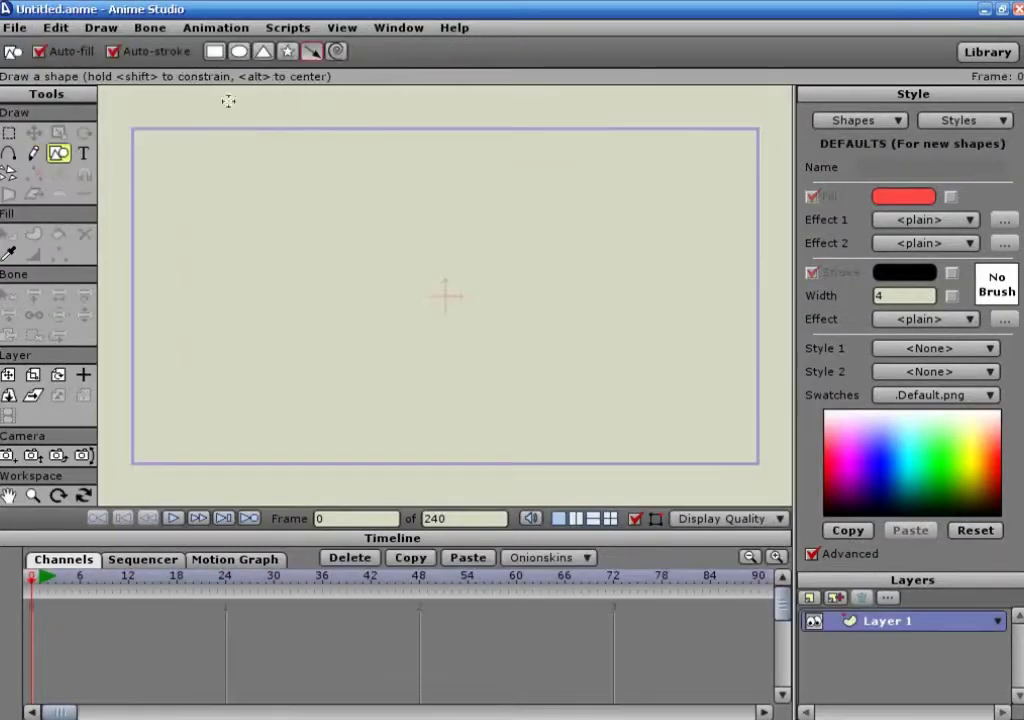
pyautogui.click(215, 52)
pyautogui.click(240, 54)
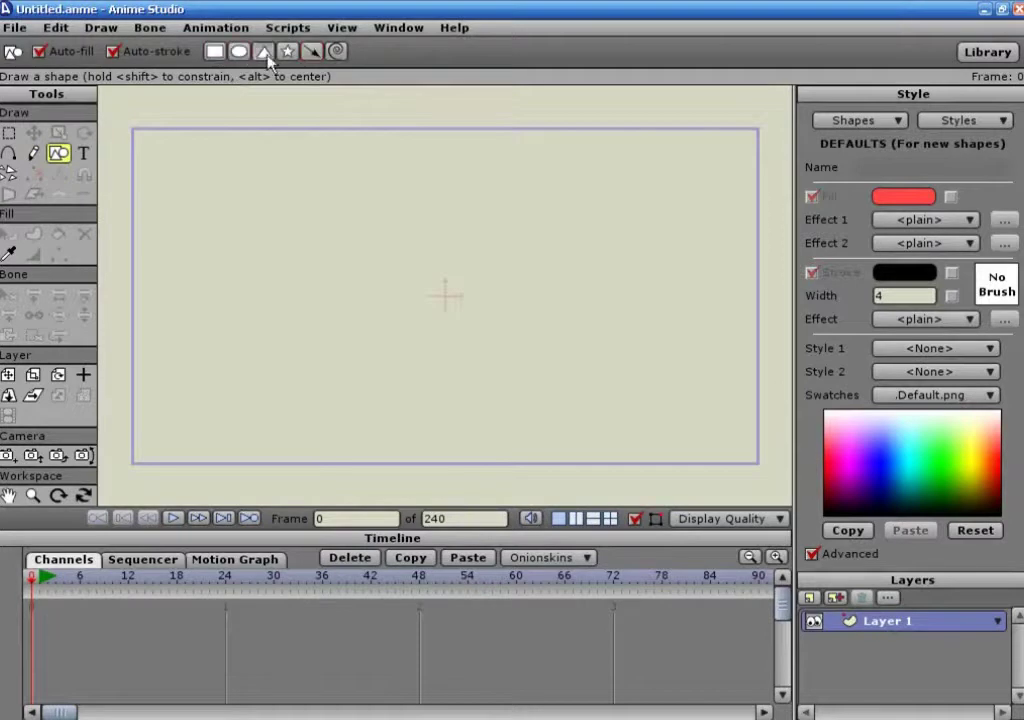
pyautogui.click(215, 54)
pyautogui.moveTo(157, 145); pyautogui.dragTo(210, 216)
pyautogui.click(240, 54)
pyautogui.moveTo(249, 181); pyautogui.dragTo(325, 261)
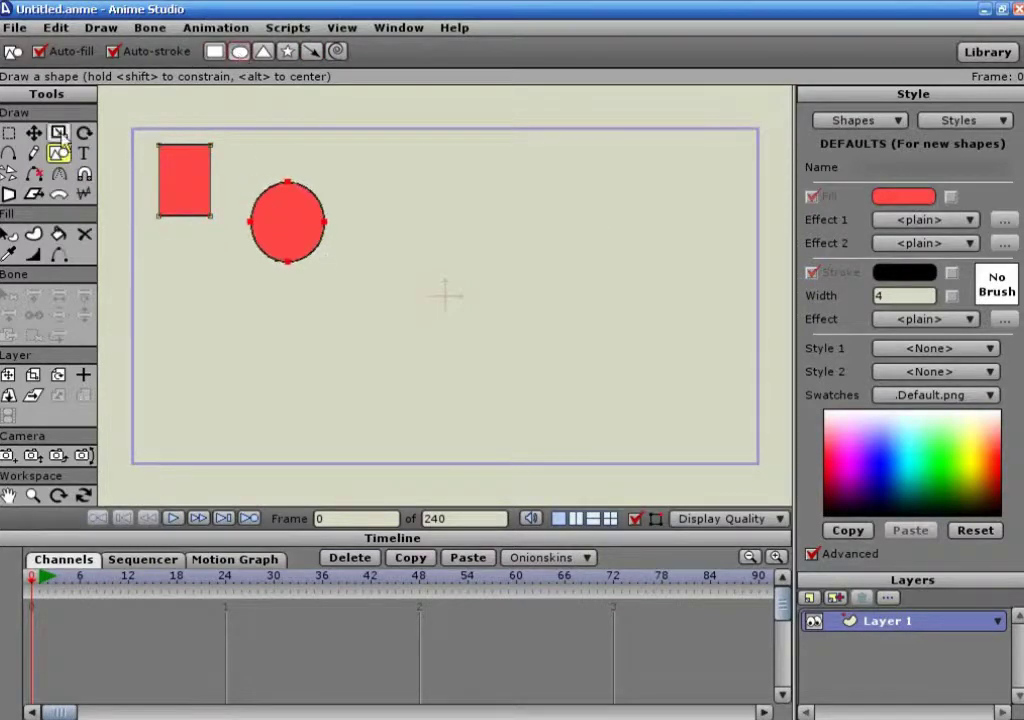
# - Set the default fill colour to white and draw three ovals: one above the centre, a large one at lower left, and a small one beside it
pyautogui.click(898, 206)
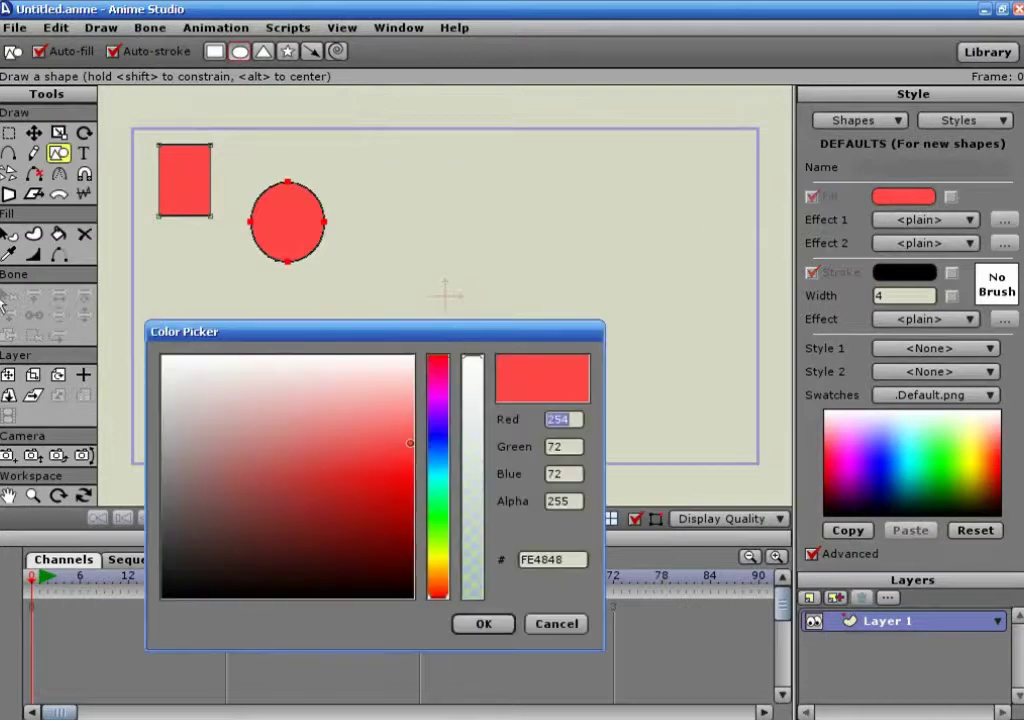
pyautogui.moveTo(205, 383); pyautogui.dragTo(163, 356)
pyautogui.click(484, 624)
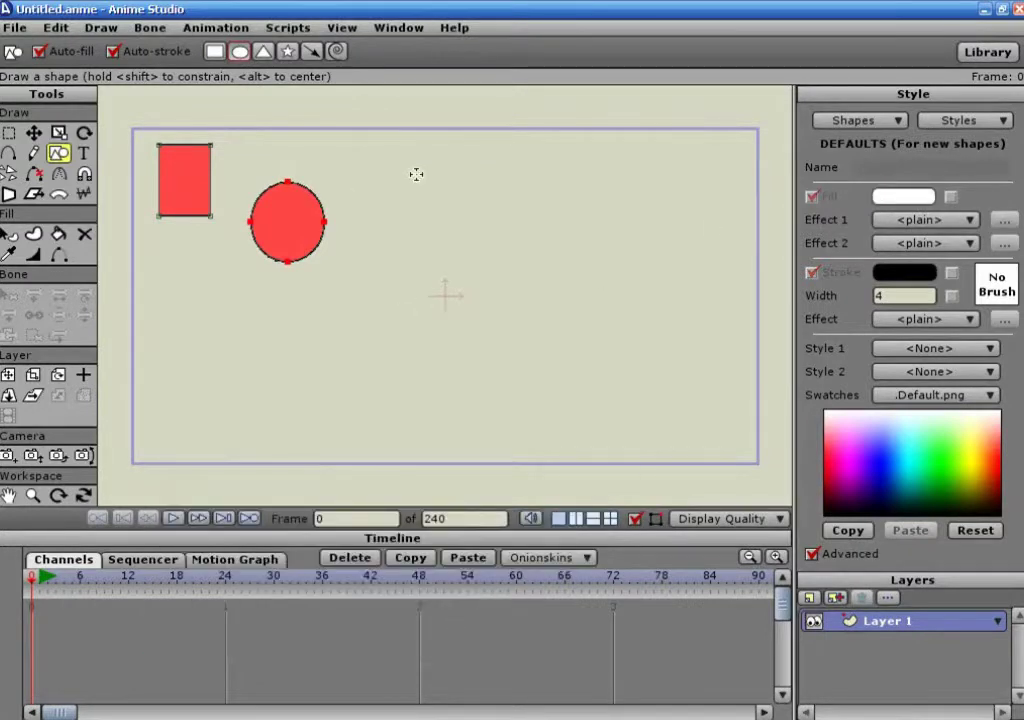
pyautogui.moveTo(416, 174); pyautogui.dragTo(511, 277)
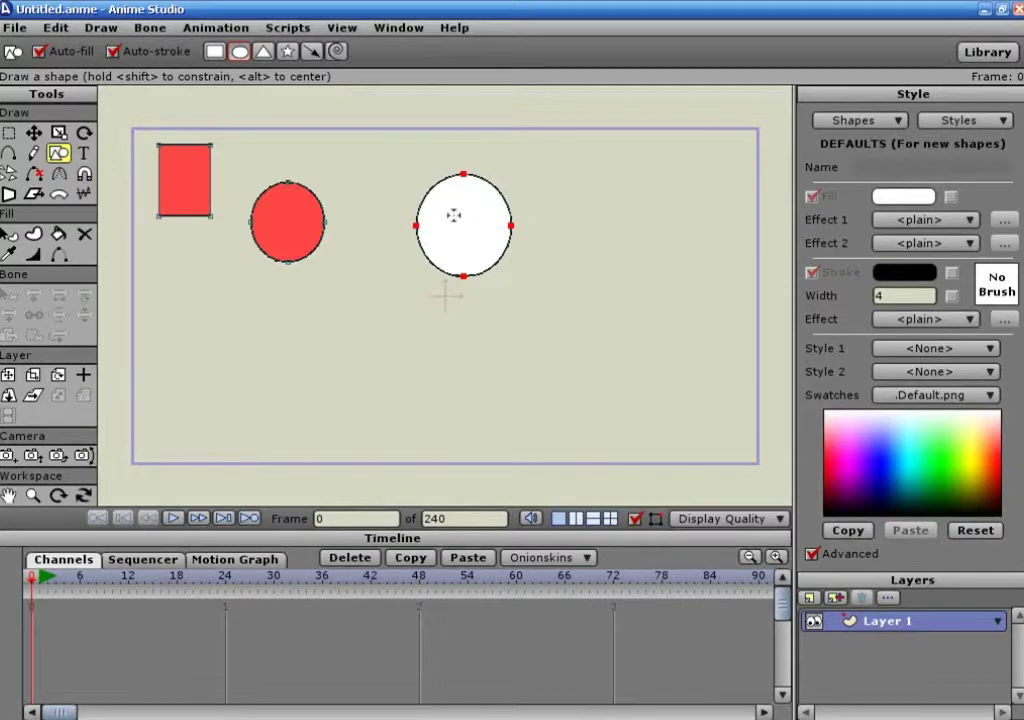
pyautogui.moveTo(204, 300)
pyautogui.mouseDown()
pyautogui.moveTo(357, 446)
pyautogui.moveTo(167, 236)
pyautogui.moveTo(367, 494)
pyautogui.moveTo(340, 432)
pyautogui.mouseUp()
pyautogui.moveTo(393, 334)
pyautogui.mouseDown()
pyautogui.moveTo(407, 345)
pyautogui.moveTo(507, 336)
pyautogui.moveTo(505, 349)
pyautogui.moveTo(411, 423)
pyautogui.moveTo(449, 390)
pyautogui.mouseUp()
# - Draw a tall white triangle right of the upper white oval and a five-pointed star below it
pyautogui.click(263, 51)
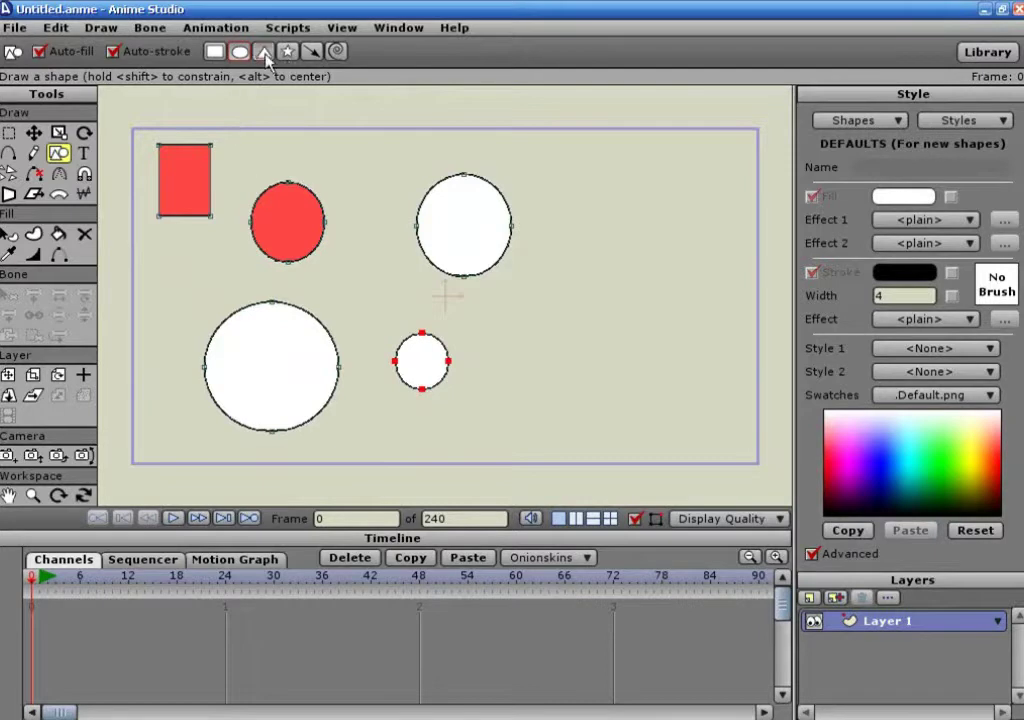
pyautogui.moveTo(531, 154); pyautogui.dragTo(608, 281)
pyautogui.click(287, 51)
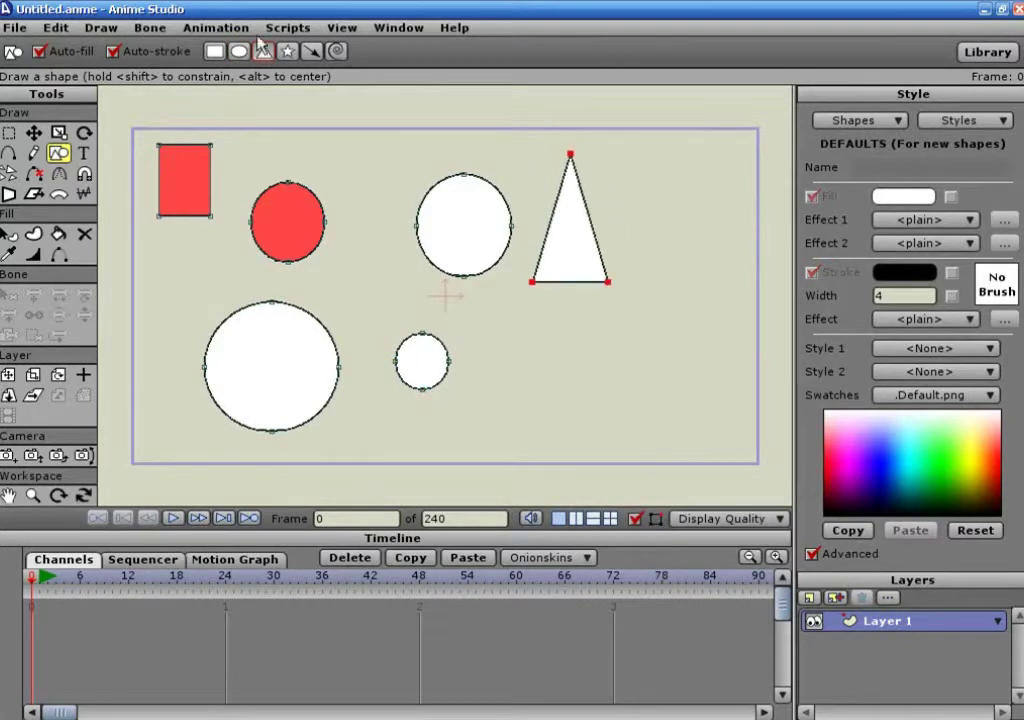
pyautogui.moveTo(503, 313); pyautogui.dragTo(592, 412)
# - Draw a downward arrow near the frame's right edge and a large spiral from near the centre, extending beyond the frame
pyautogui.click(312, 51)
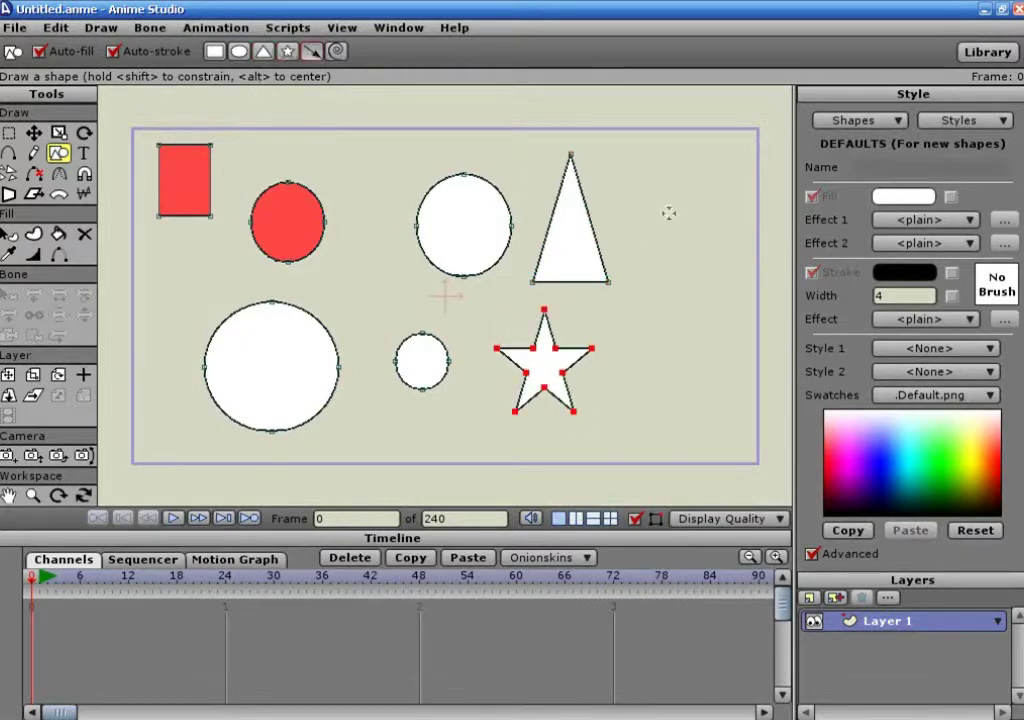
pyautogui.moveTo(691, 155); pyautogui.dragTo(677, 295)
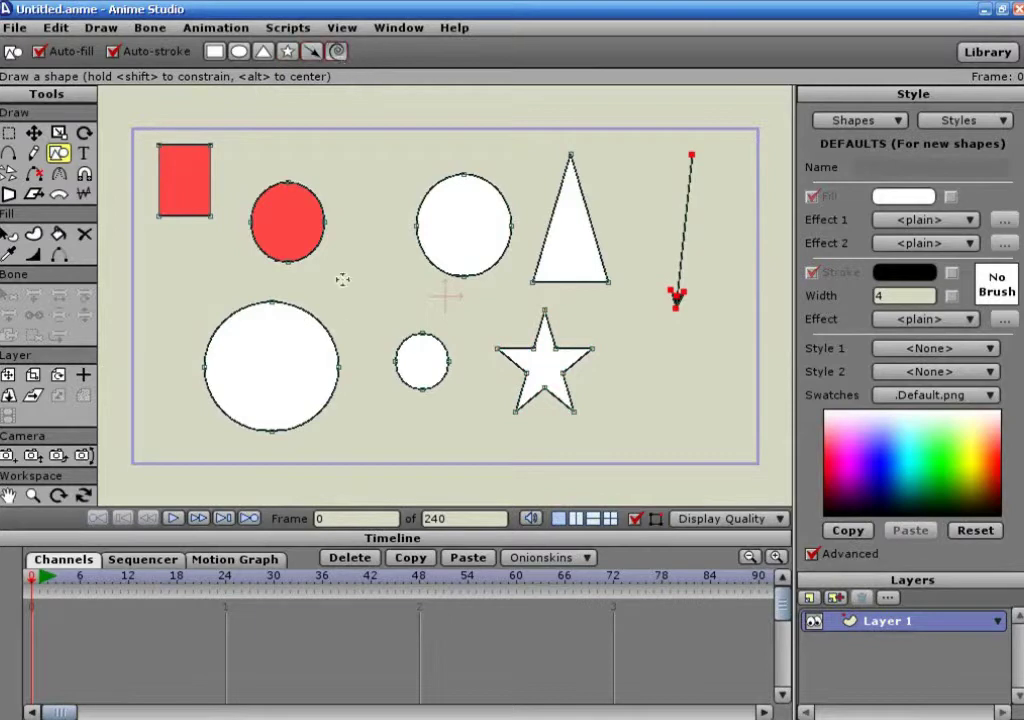
pyautogui.moveTo(390, 312); pyautogui.dragTo(222, 137)
# - Render a preview of the drawn shapes and close it after checking the result
pyautogui.click(16, 27)
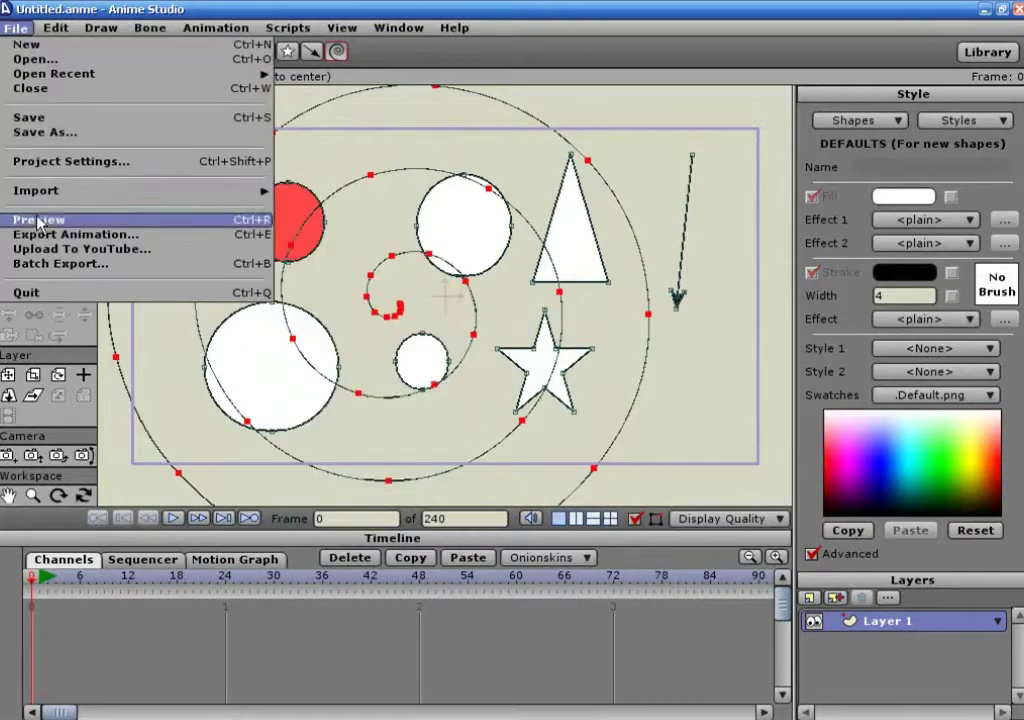
pyautogui.hotkey('ctrl', 'r')
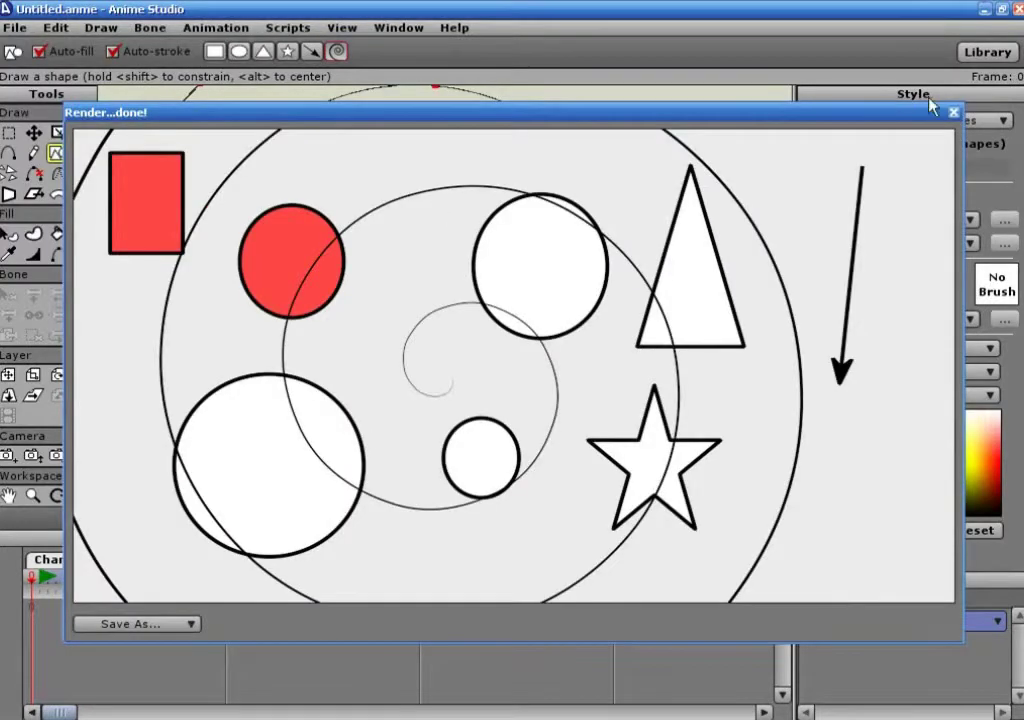
pyautogui.click(953, 114)
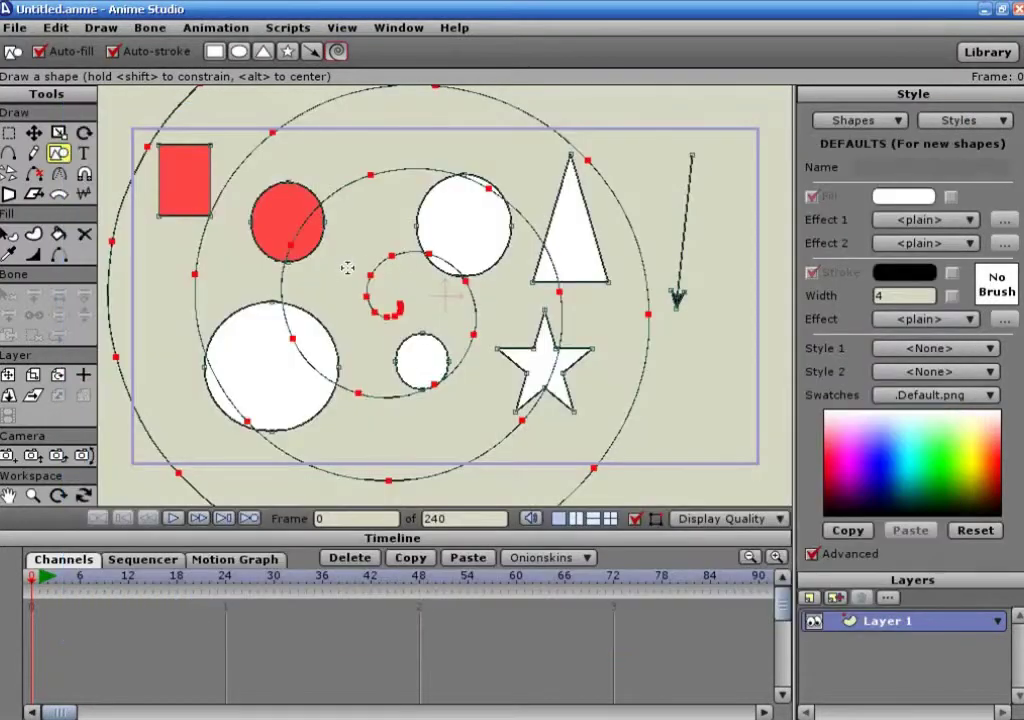